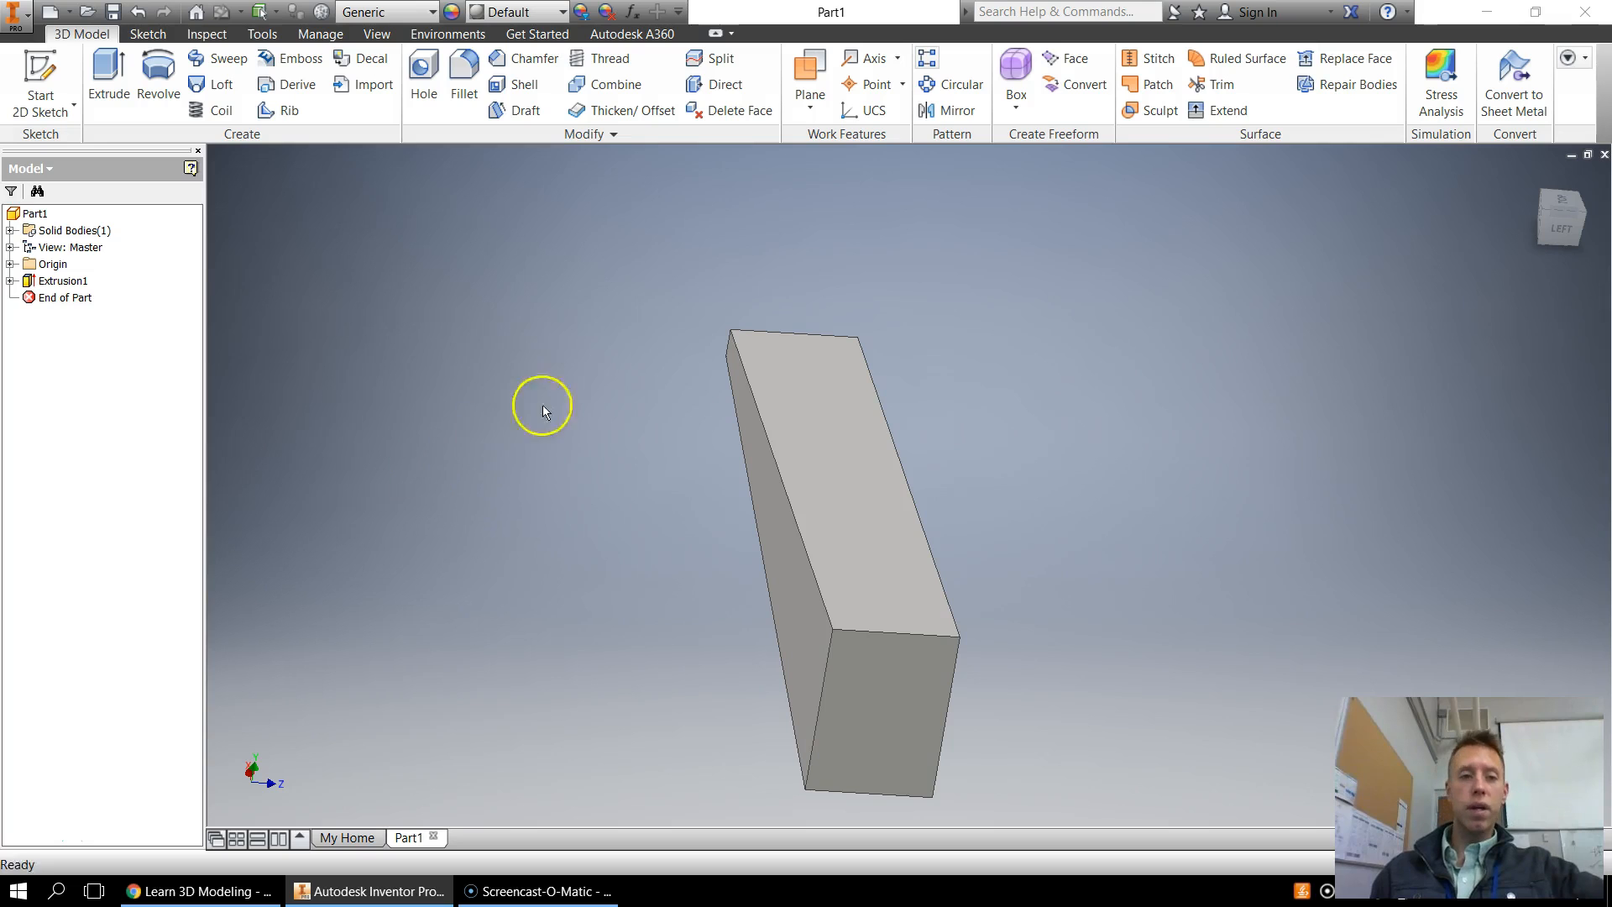
Apply the Clear - Blue appearance to the block
left_click_drag(1558, 220, 1598, 215)
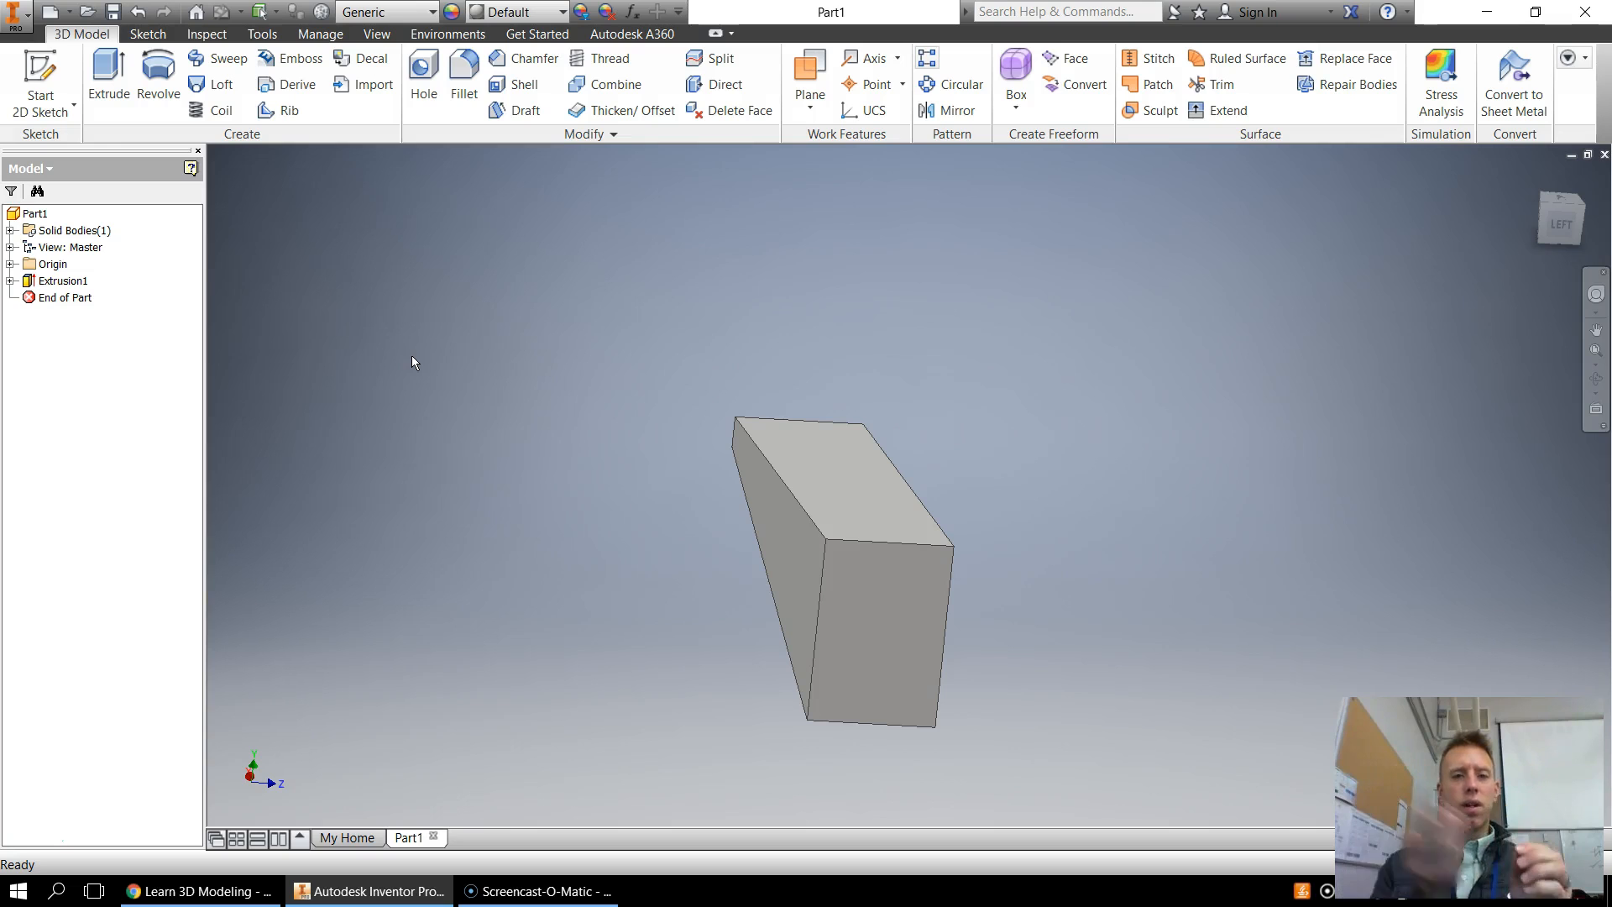
left_click(389, 358)
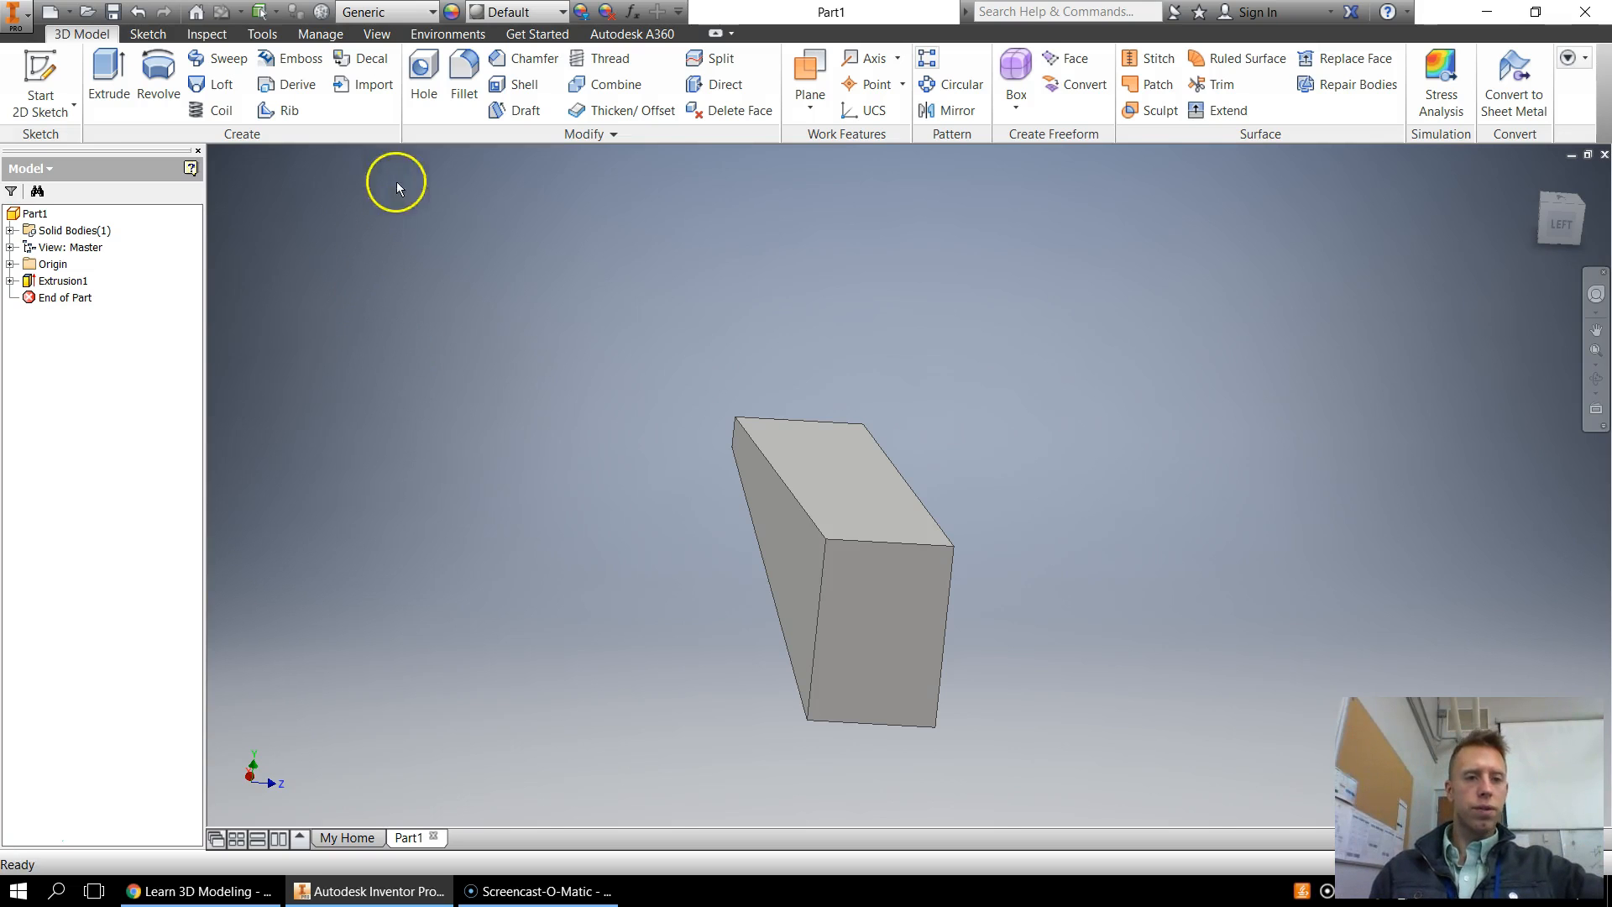
left_click_drag(1568, 215, 1386, 223)
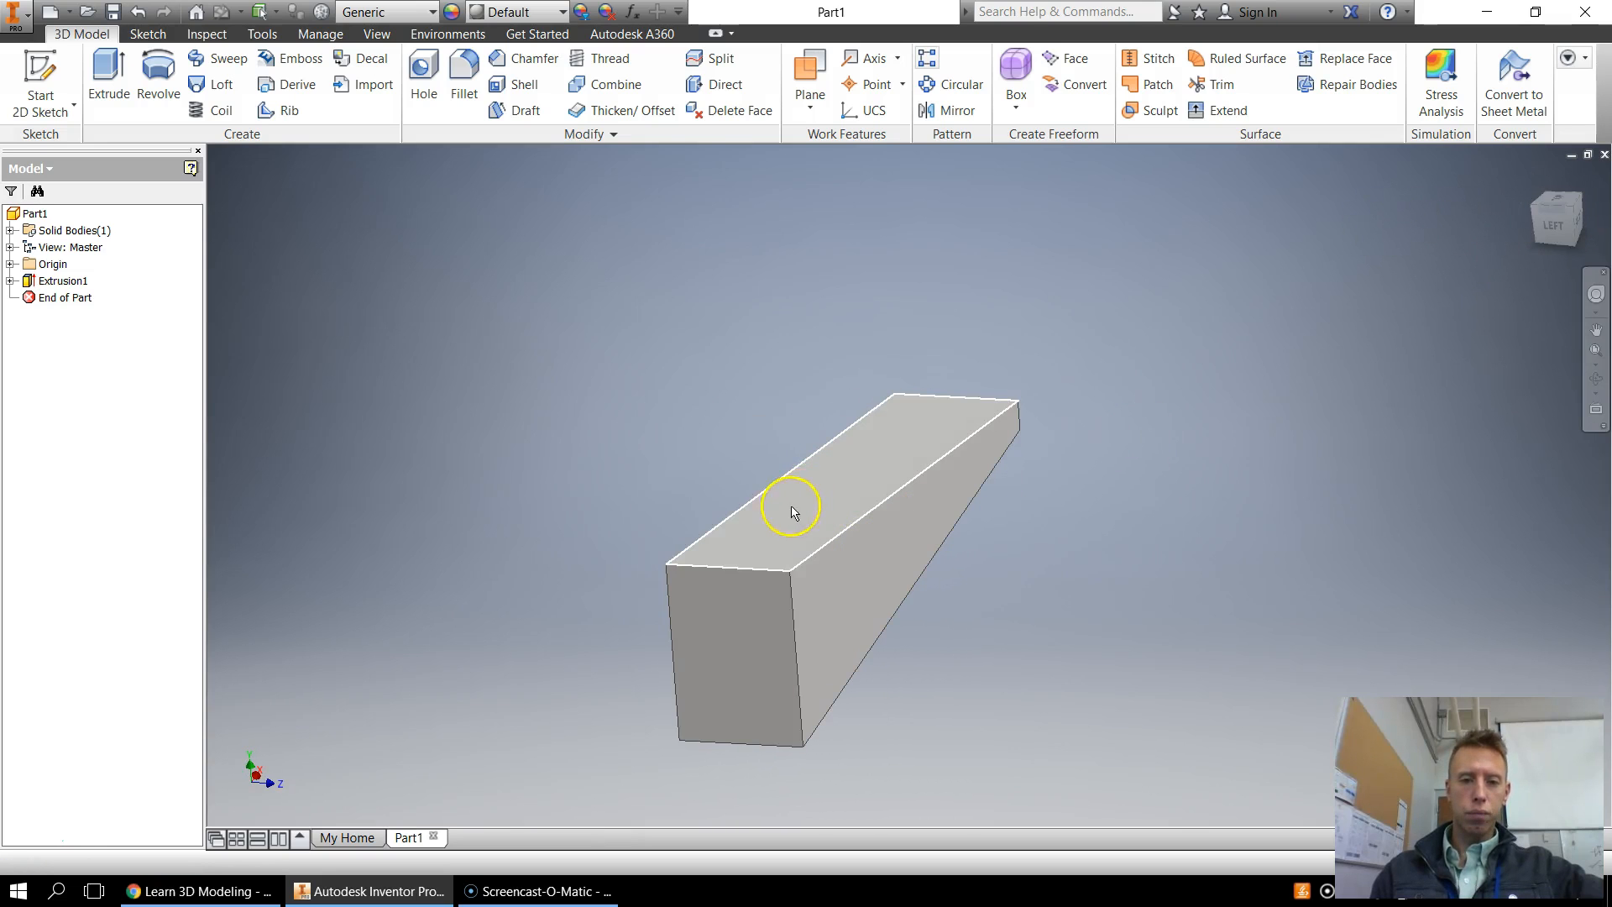
left_click(564, 13)
left_click_drag(670, 274, 666, 223)
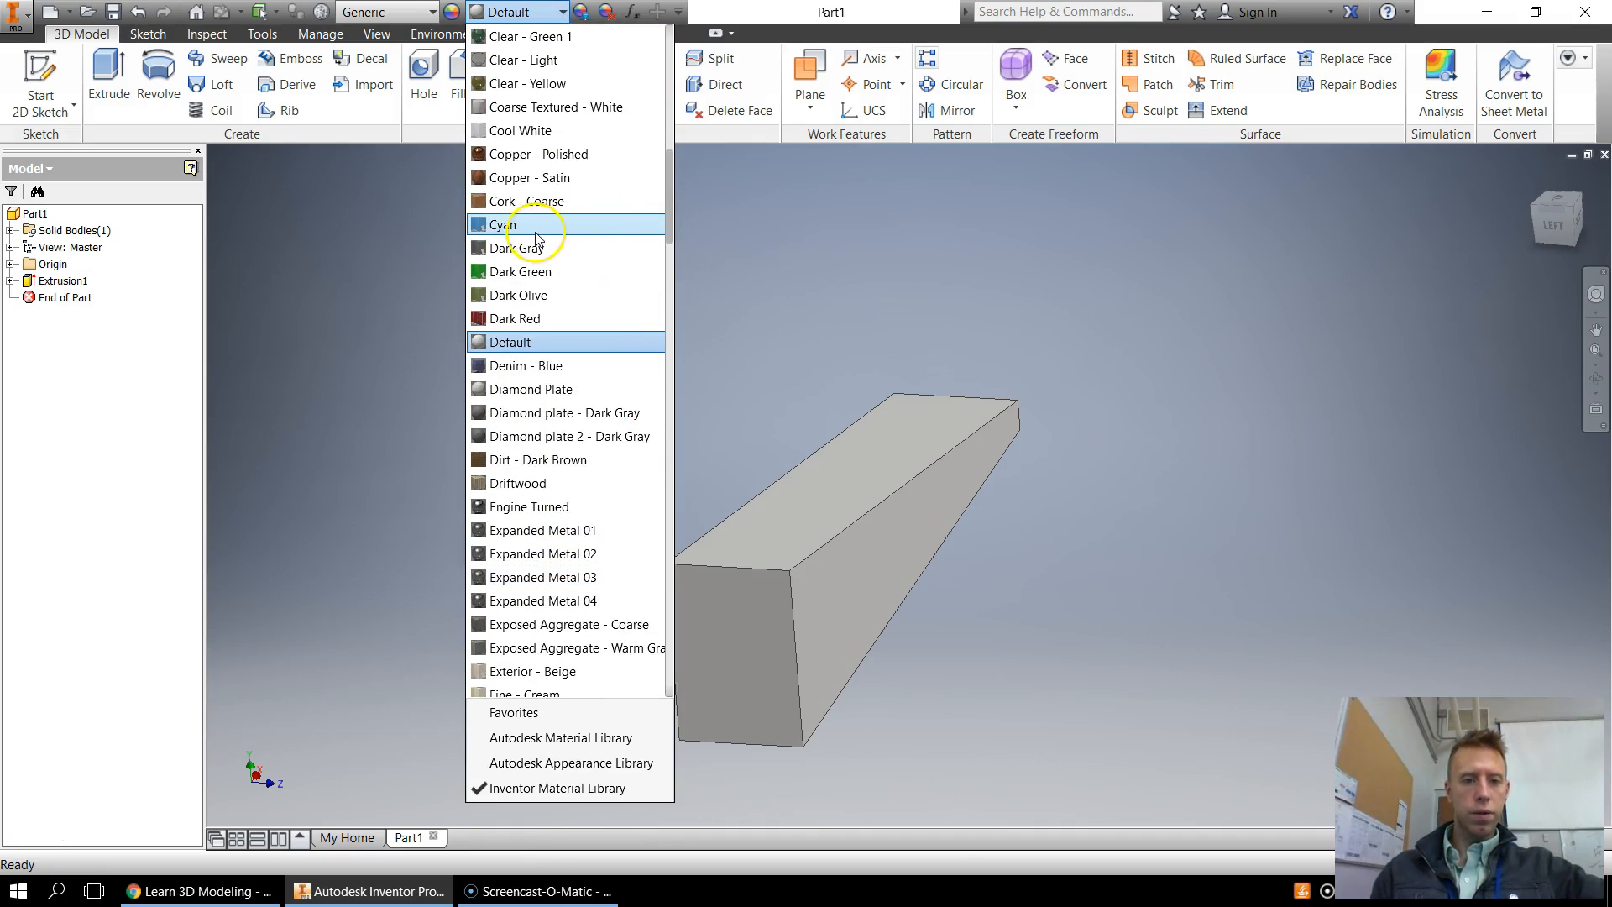
left_click_drag(666, 223, 669, 214)
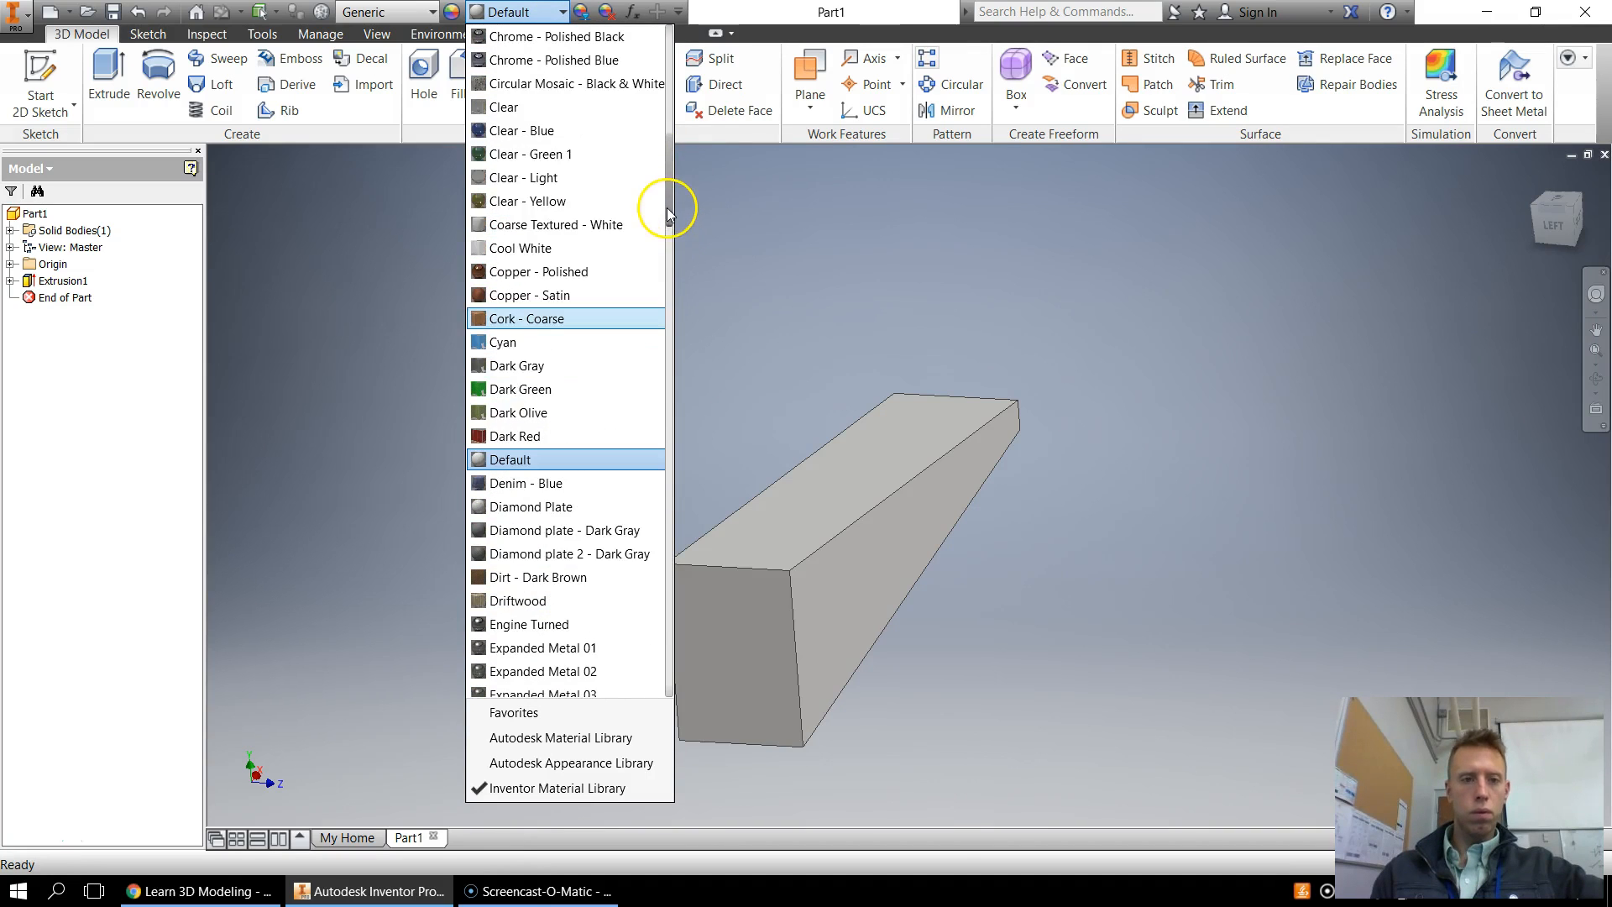
left_click(571, 132)
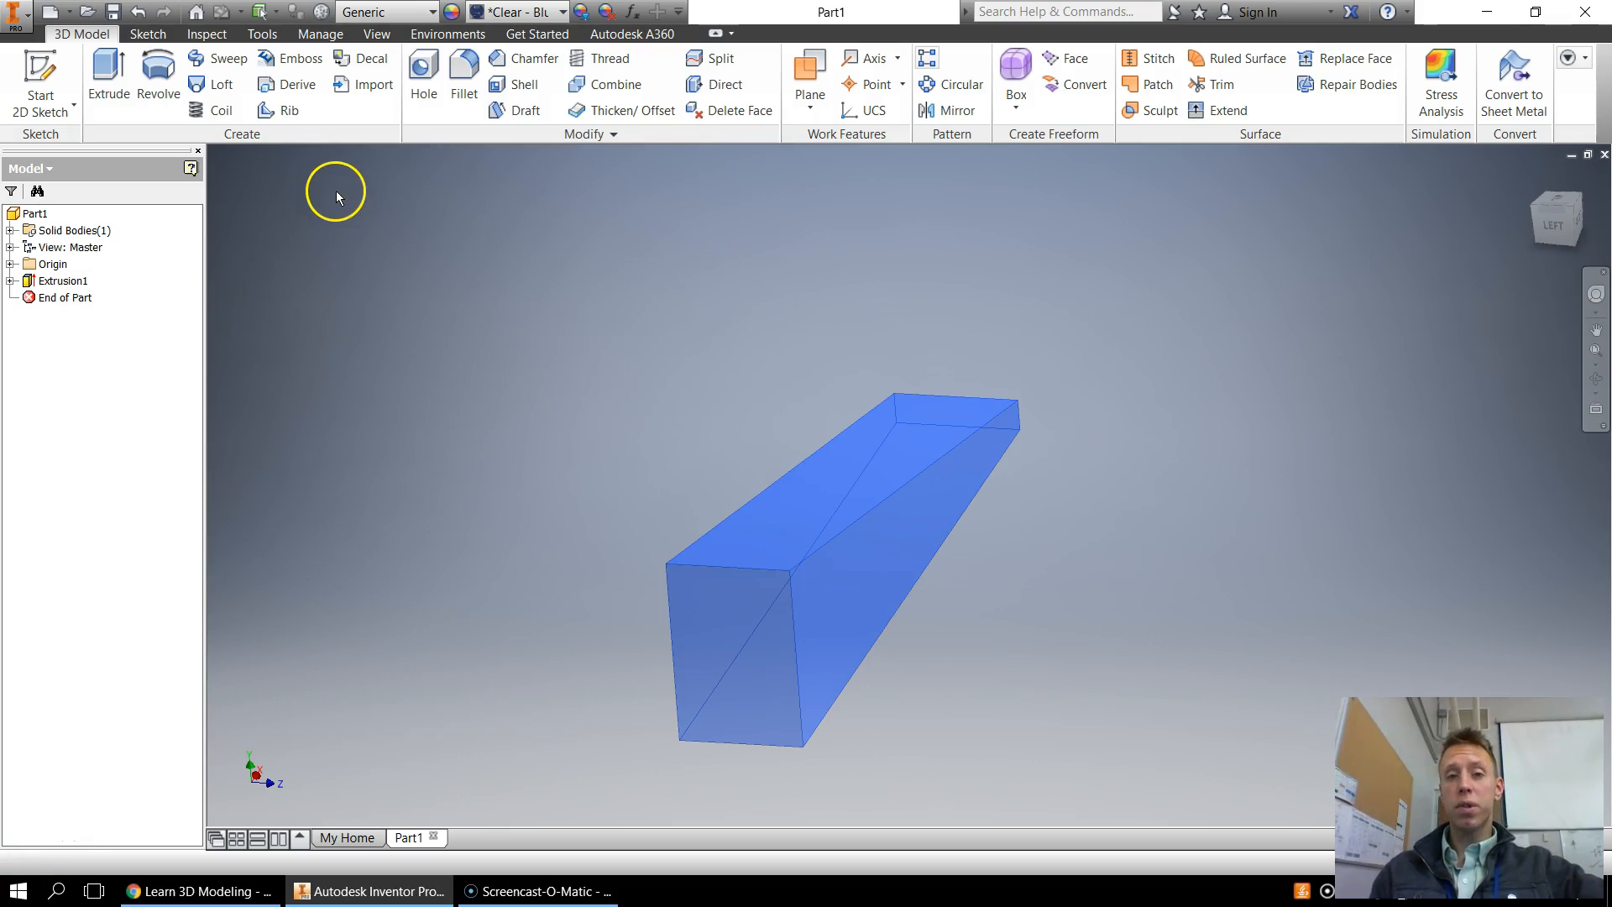
Start a 2D sketch on the block's end face
left_click(53, 59)
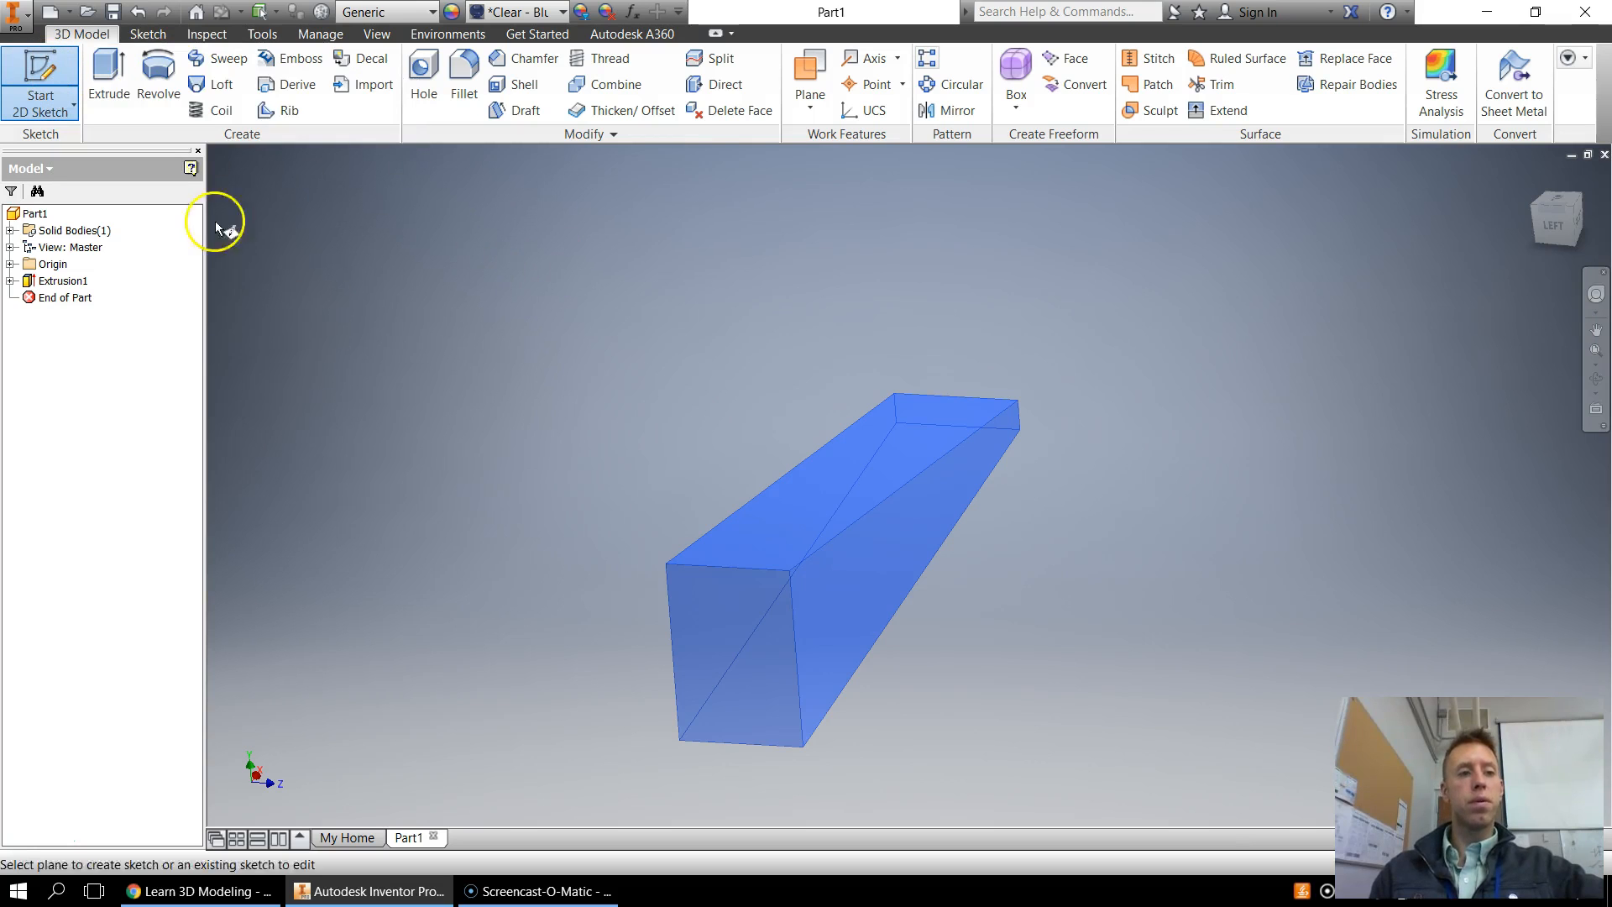
left_click(744, 649)
mouse_move(1536, 217)
left_mouse_down()
mouse_move(1332, 219)
mouse_move(1271, 319)
mouse_move(1194, 241)
mouse_move(1252, 209)
mouse_move(1318, 209)
left_mouse_up()
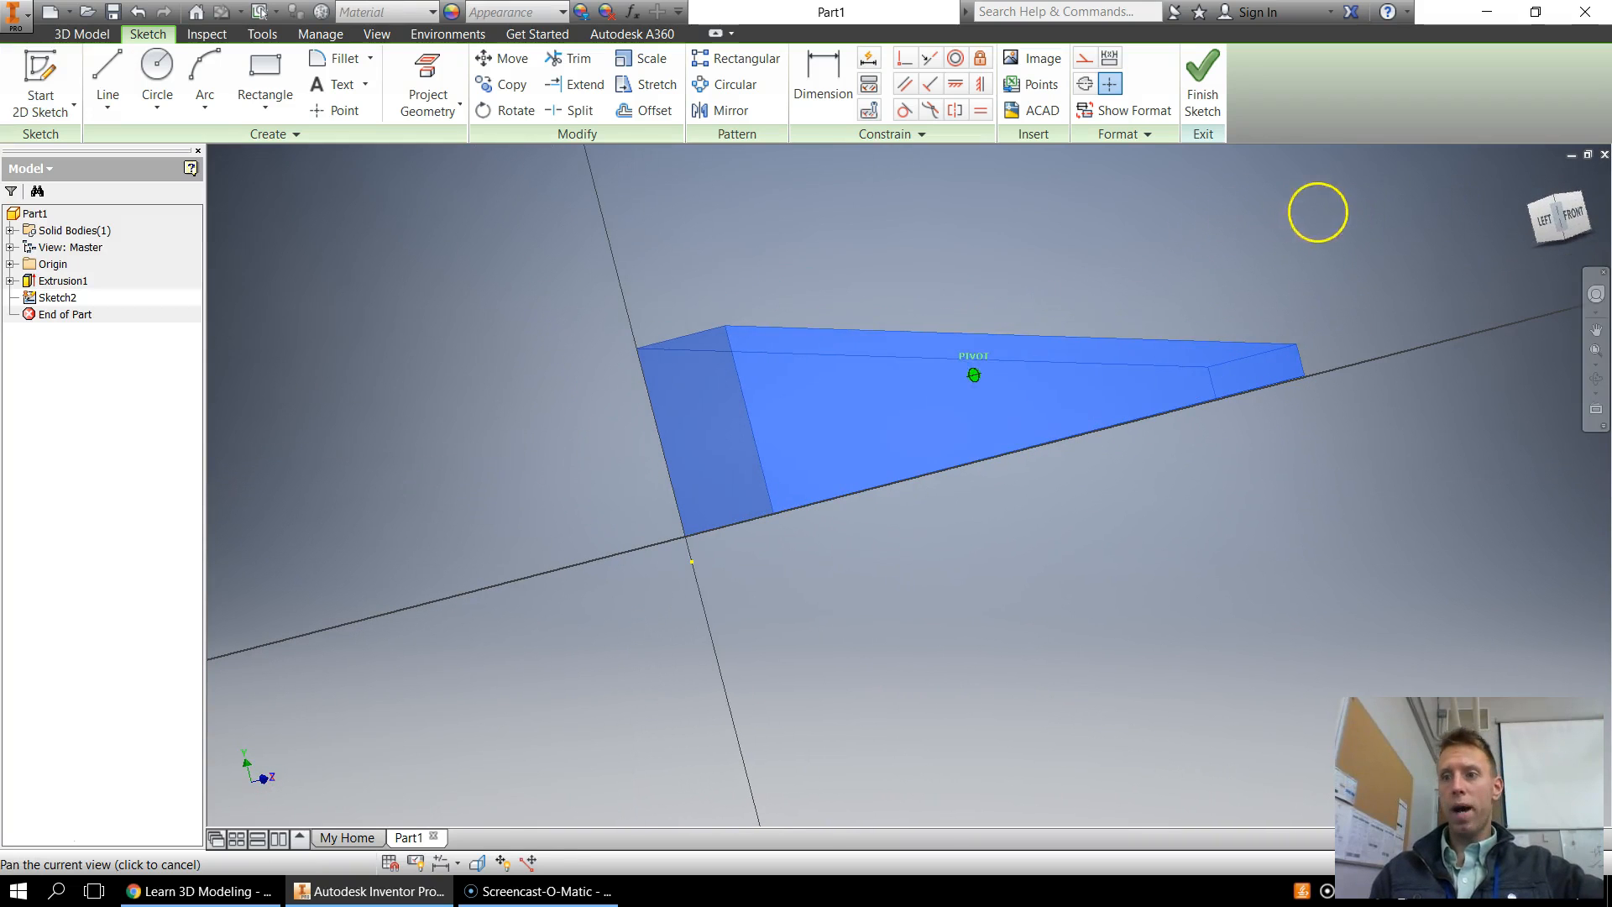
left_click(1546, 220)
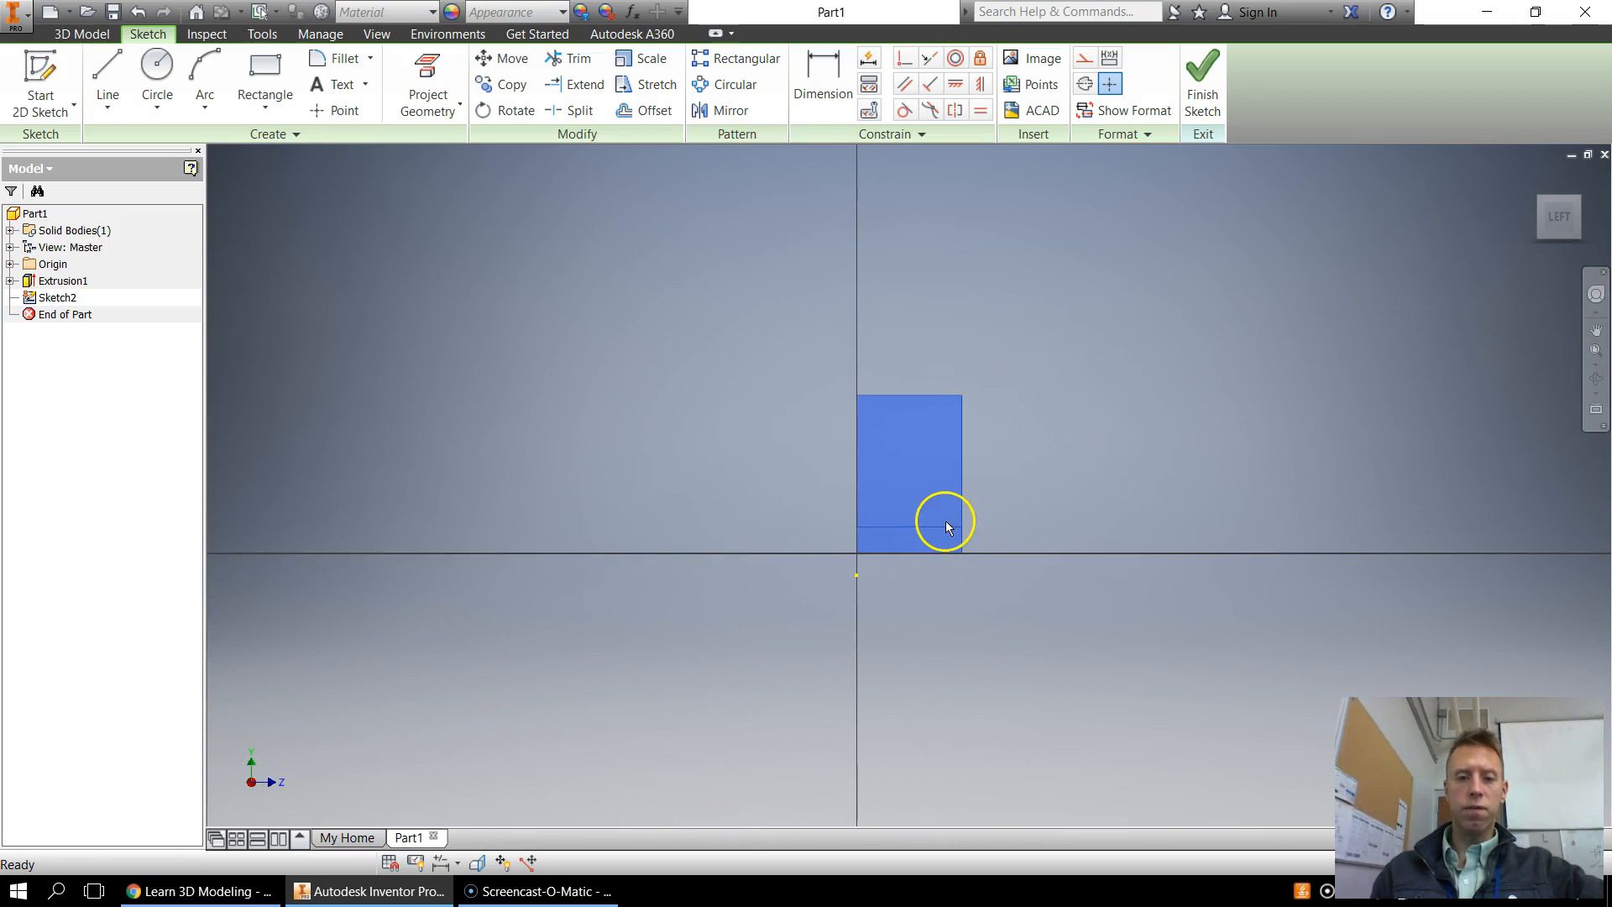
scroll(1076, 439, "up", 4)
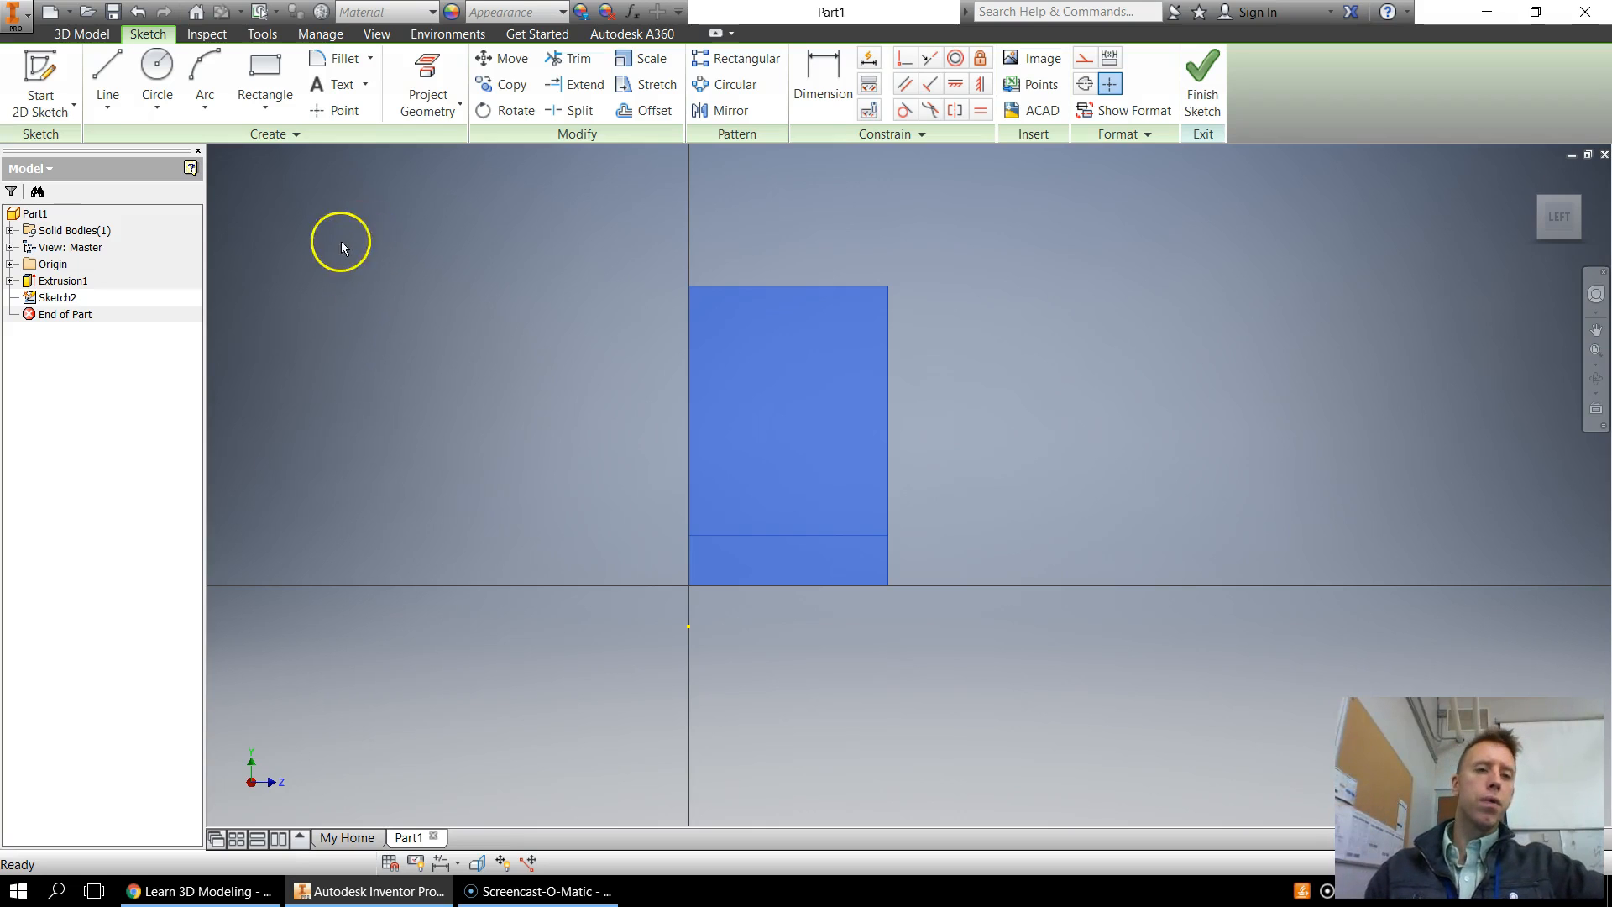
Place a sketch point inside the end face's profile
left_click(336, 110)
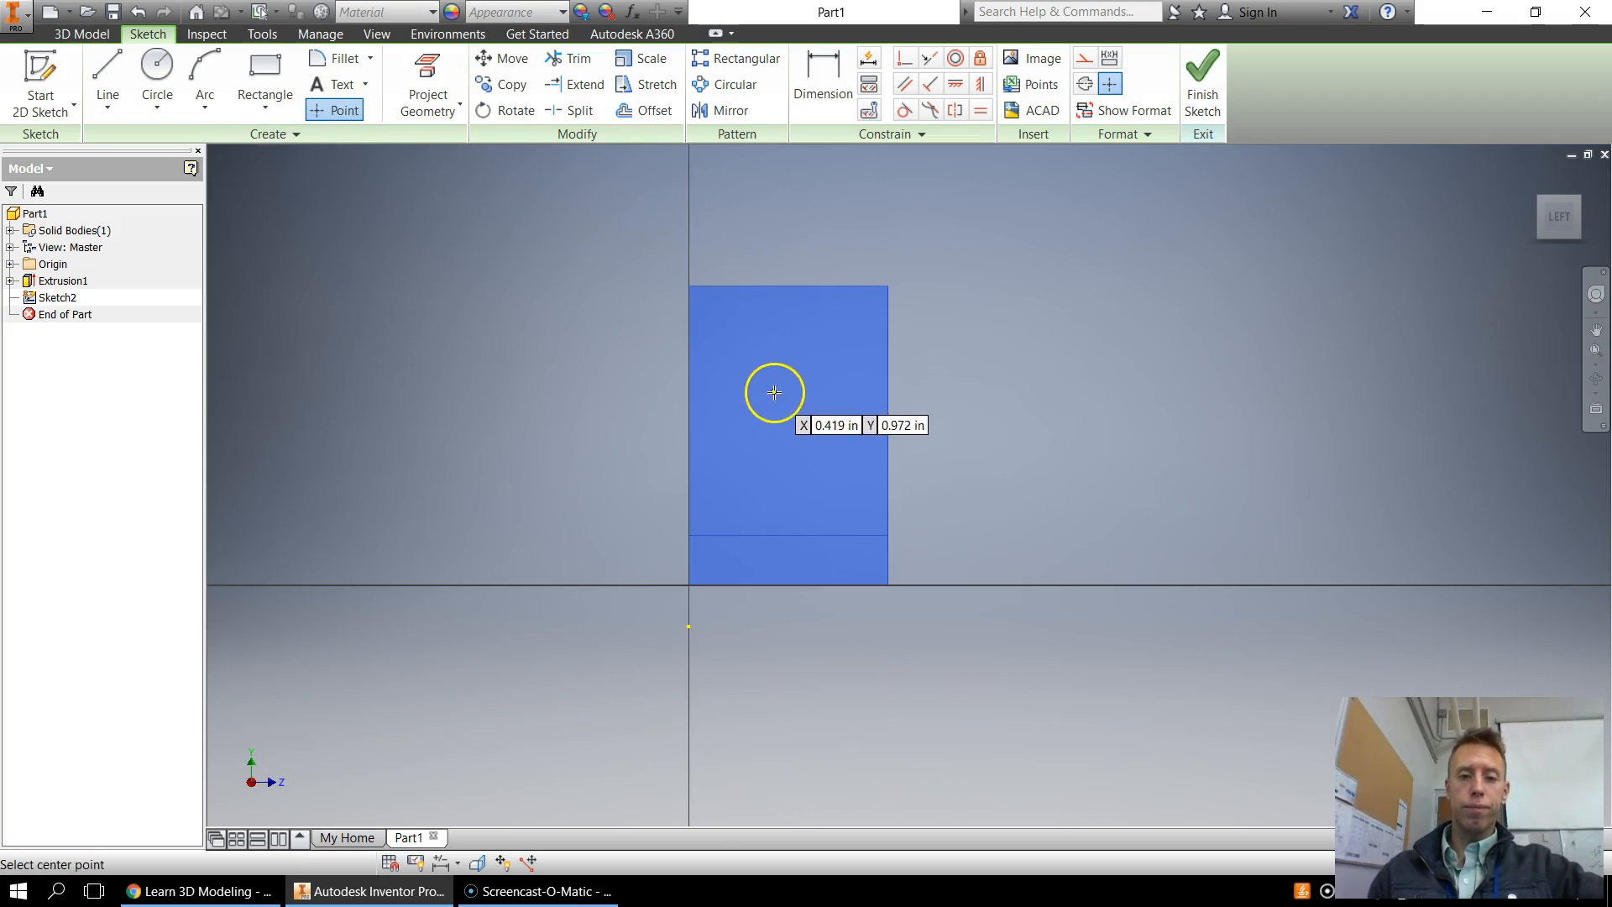
left_click(789, 287)
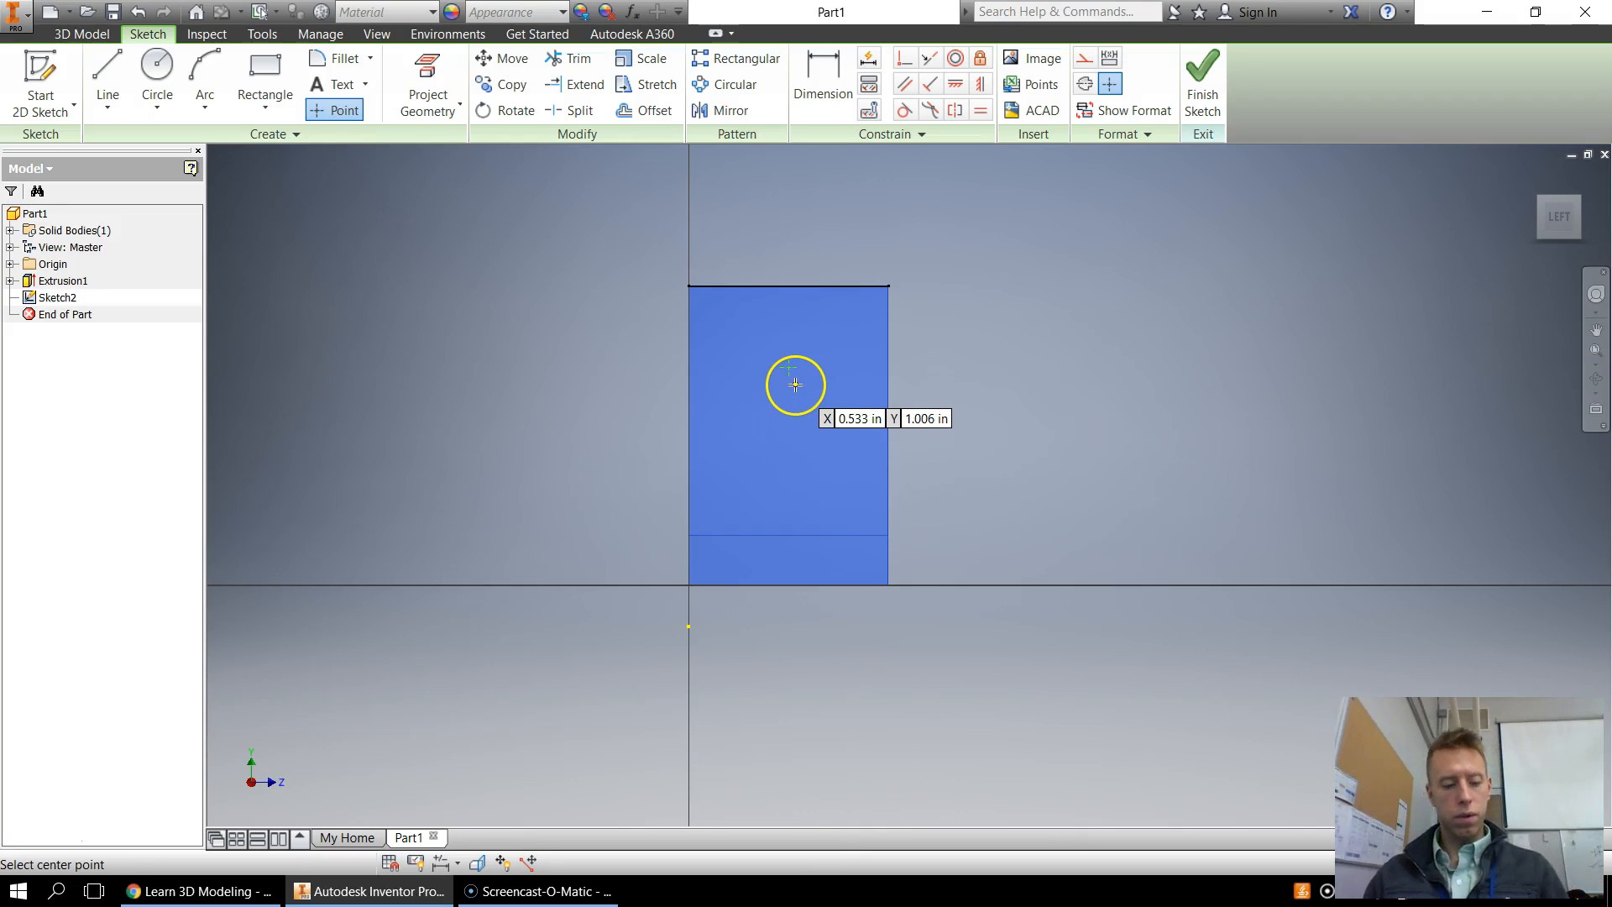
key("Escape")
left_click(335, 110)
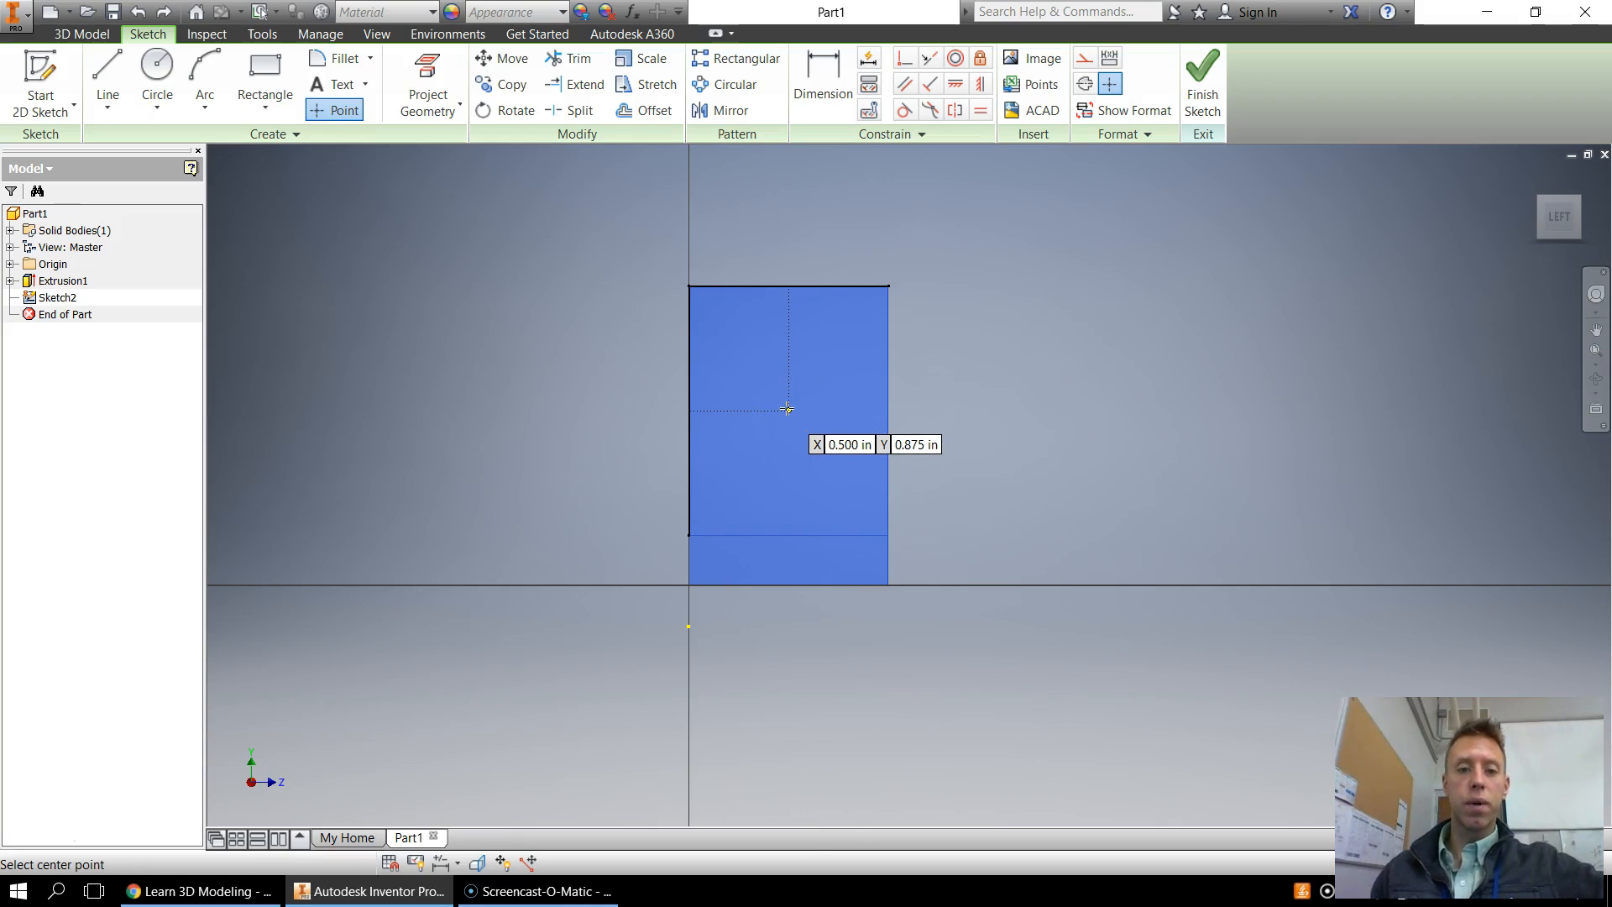
left_click(691, 429)
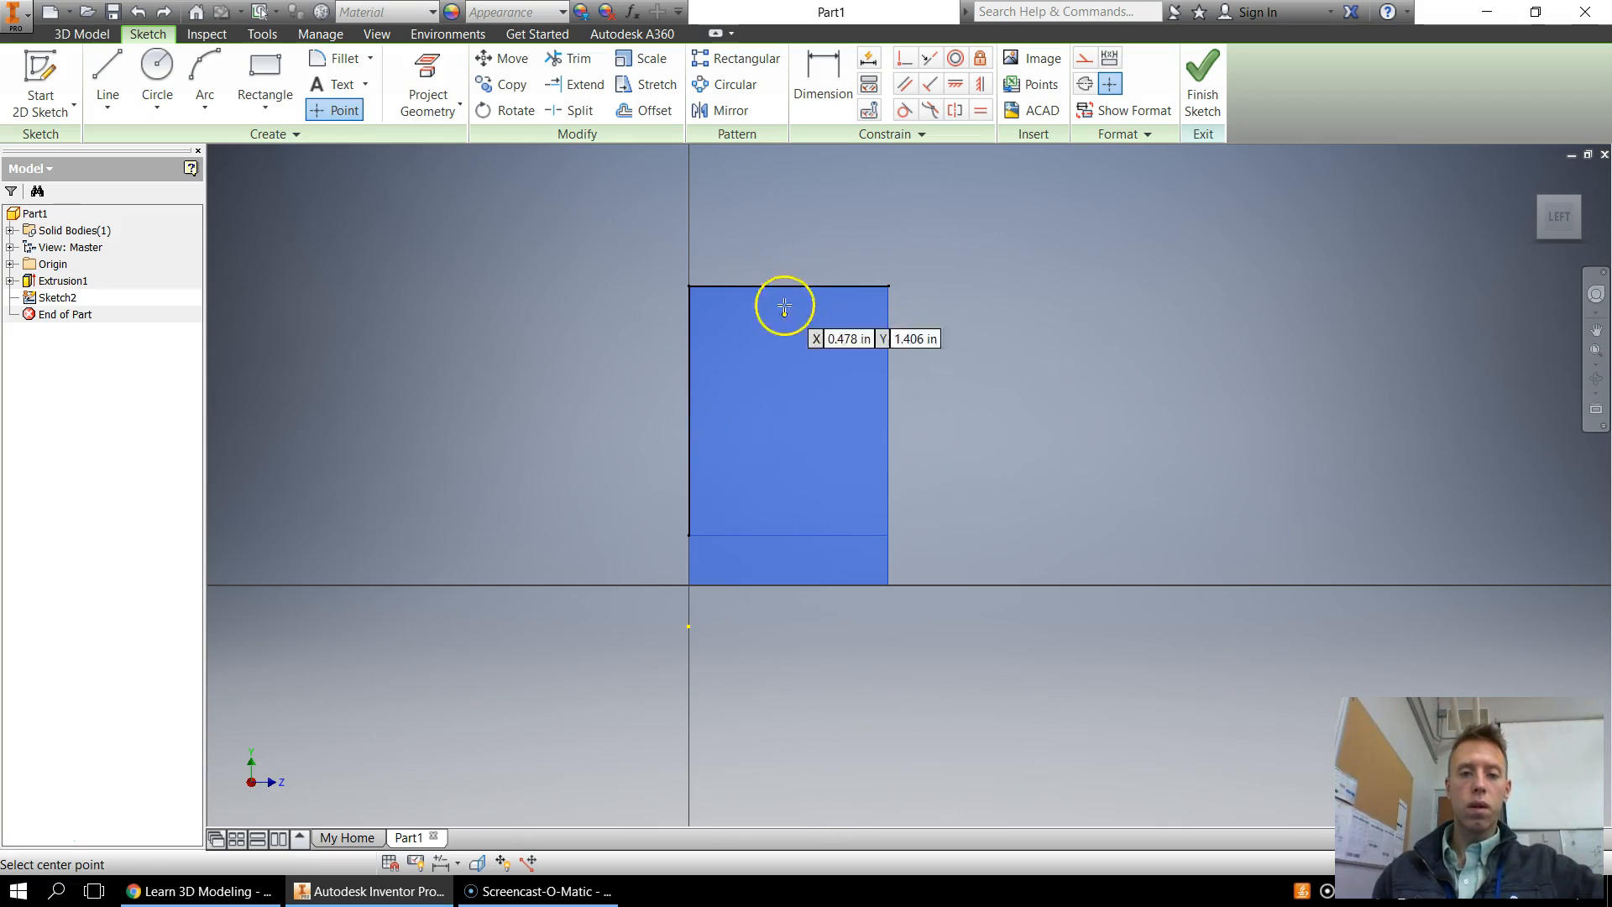
Dimension the point's horizontal distance from the face's left edge as 0.5 in
left_click(822, 80)
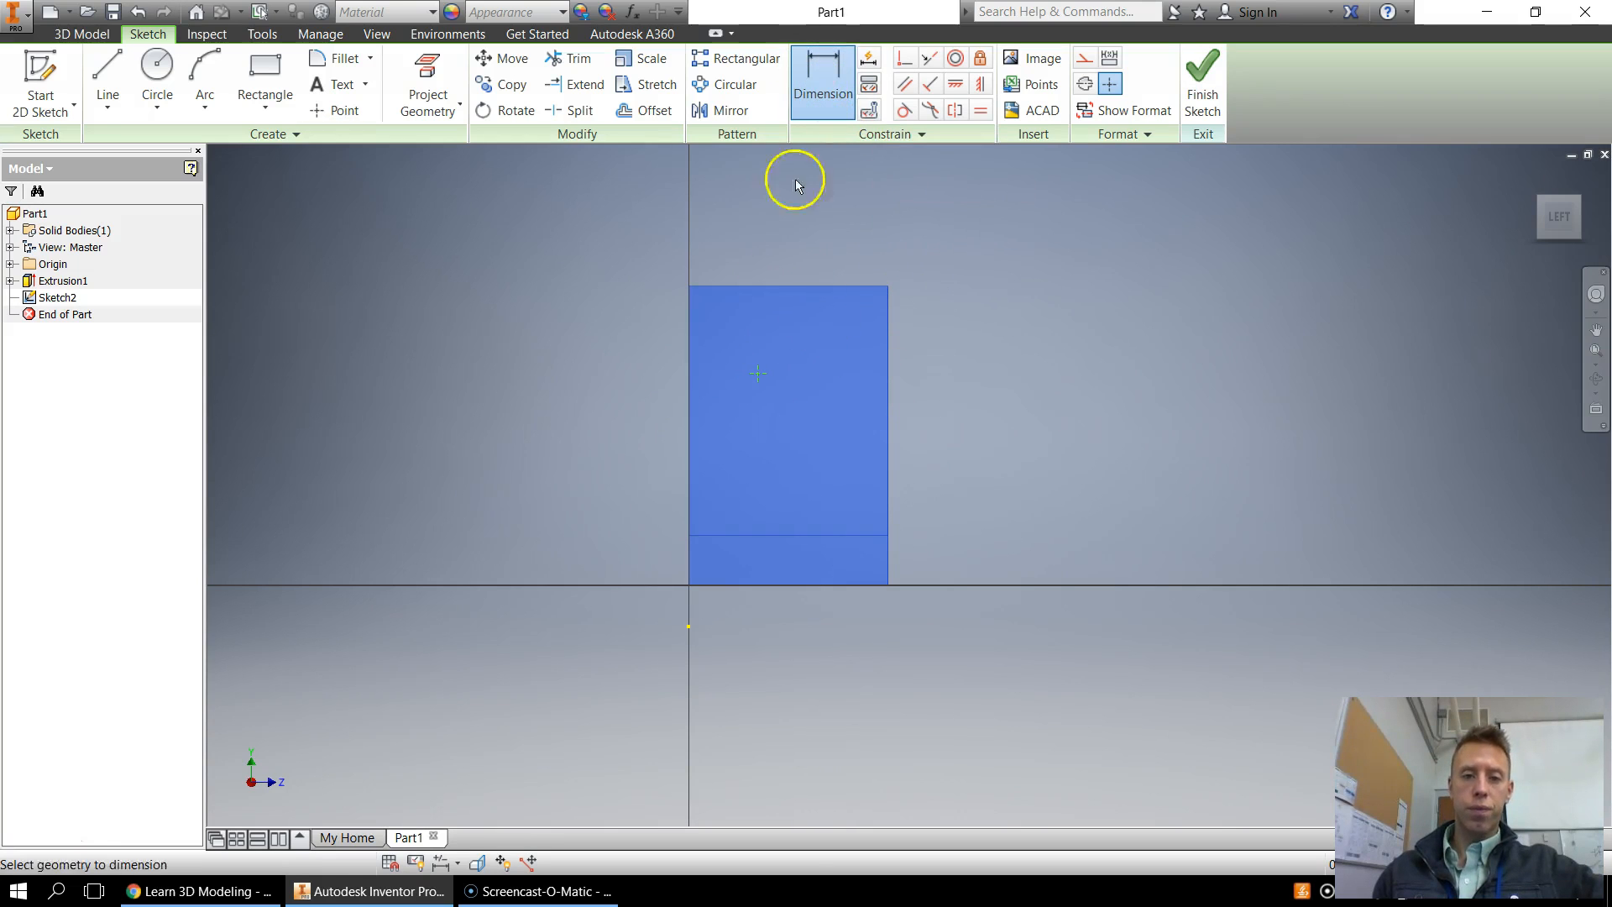
left_click(693, 370)
left_click(758, 373)
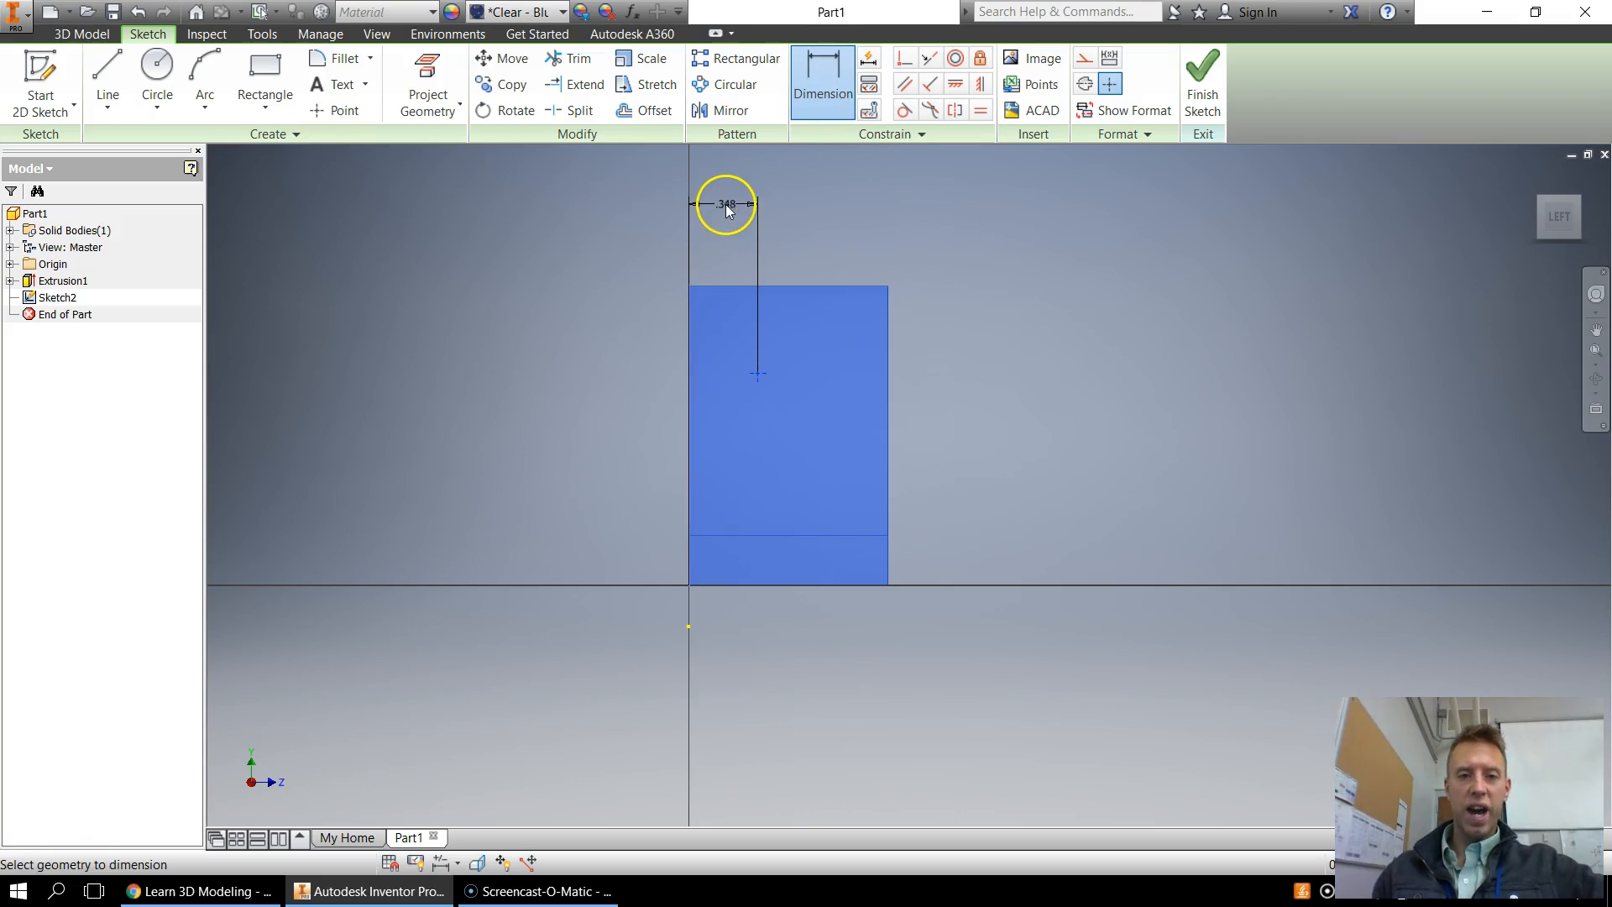
left_click(727, 205)
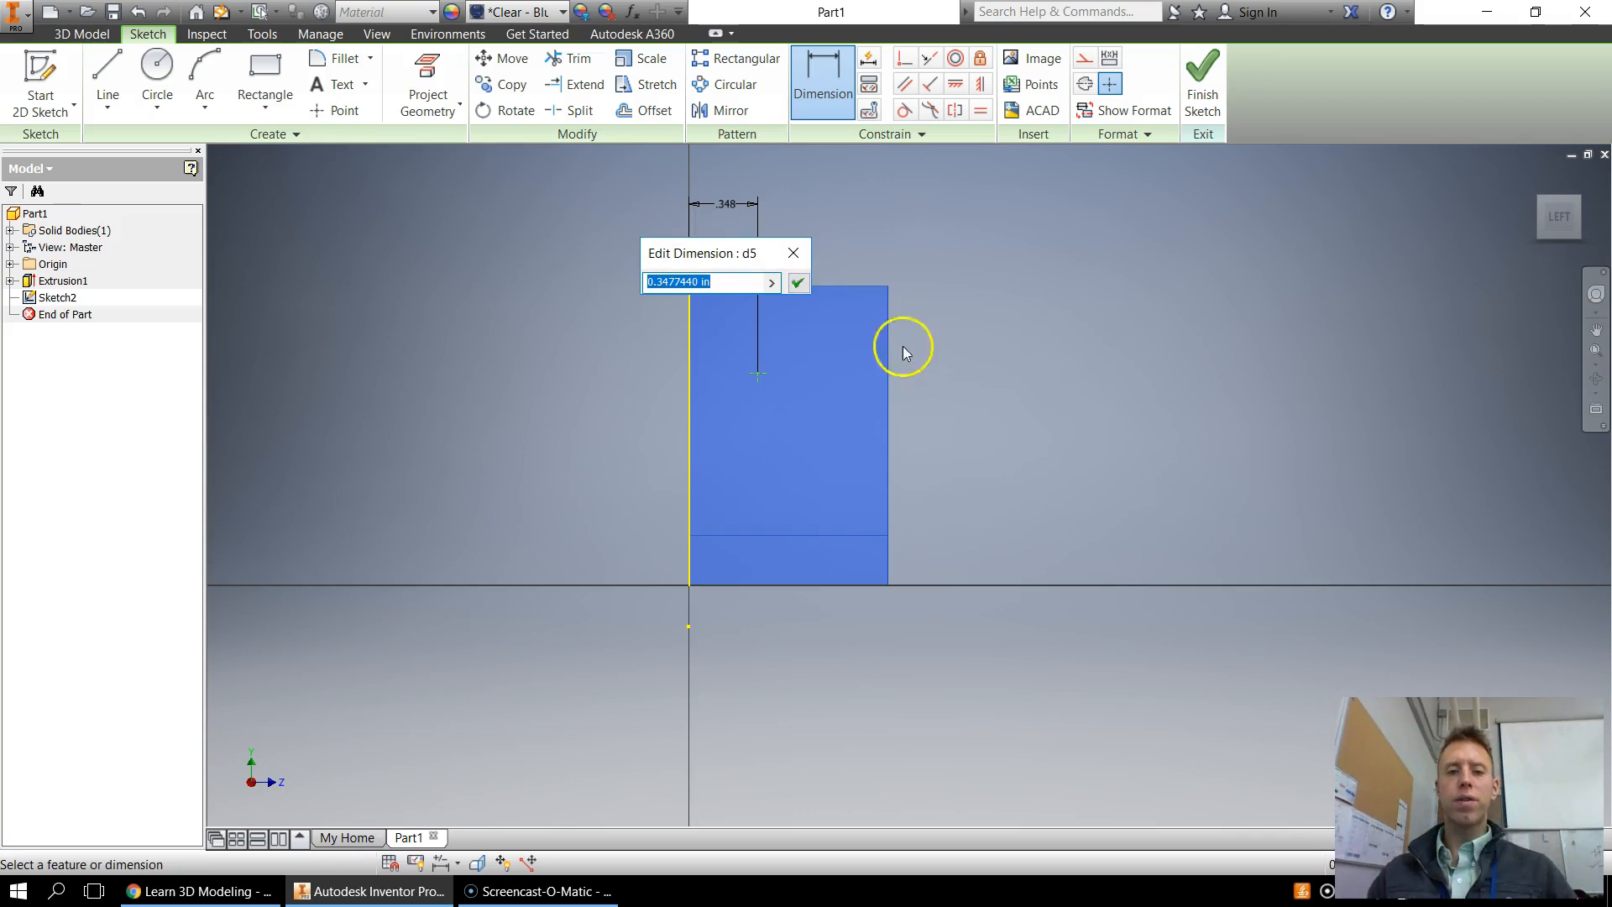
type(".5")
key("Return")
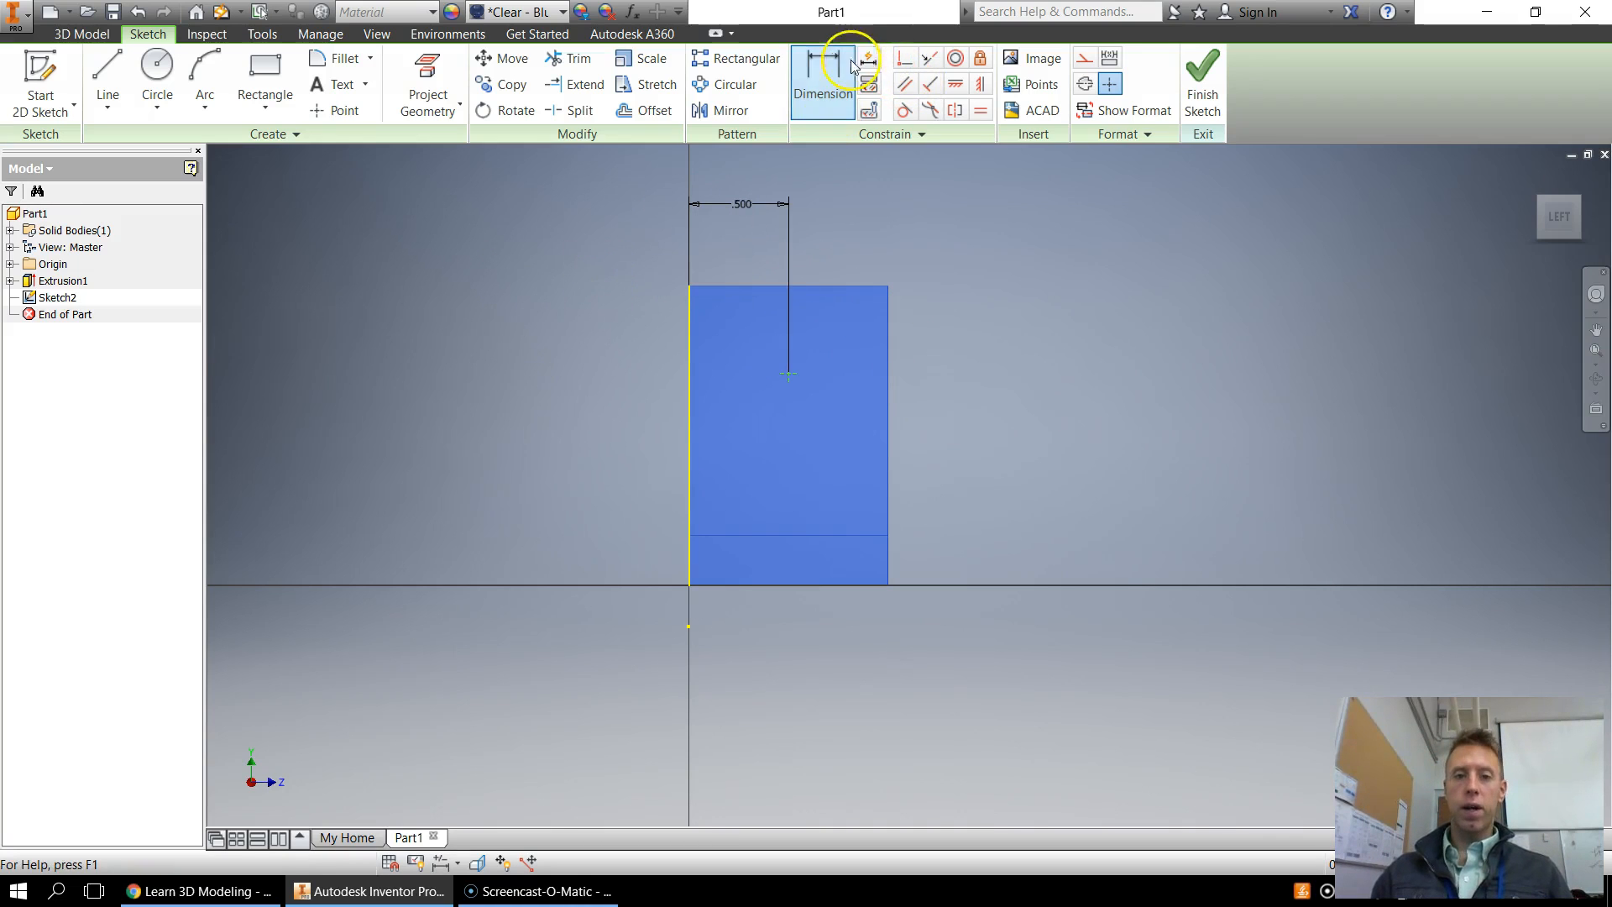
Dimension the point's height above the face's bottom edge as 0.75 in
left_click(843, 69)
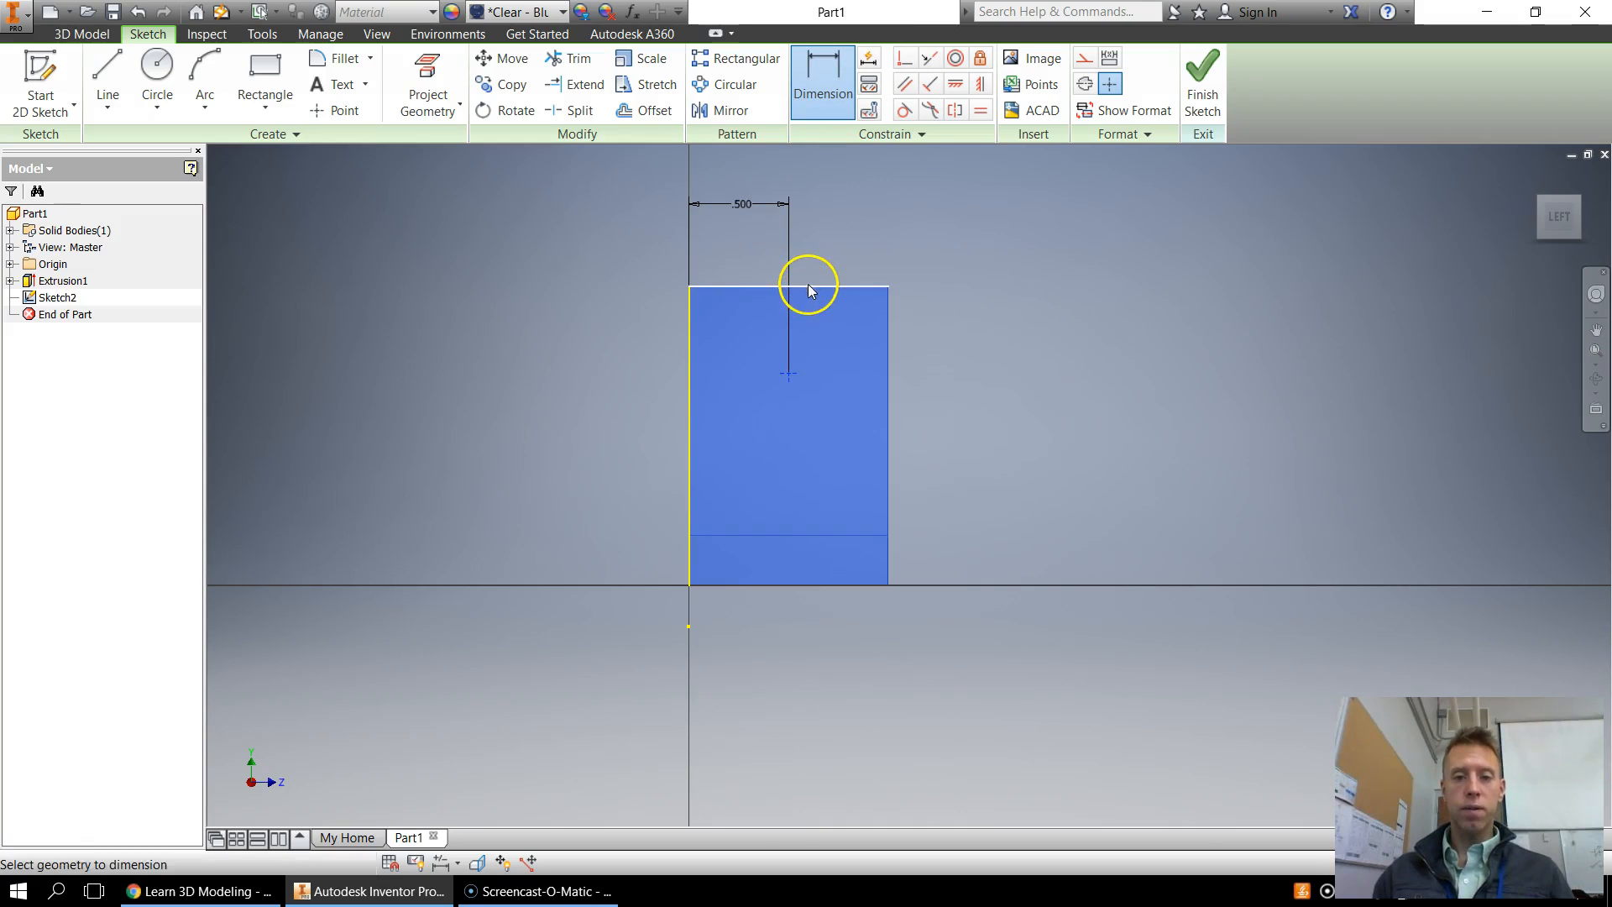
left_click(816, 99)
left_click(815, 101)
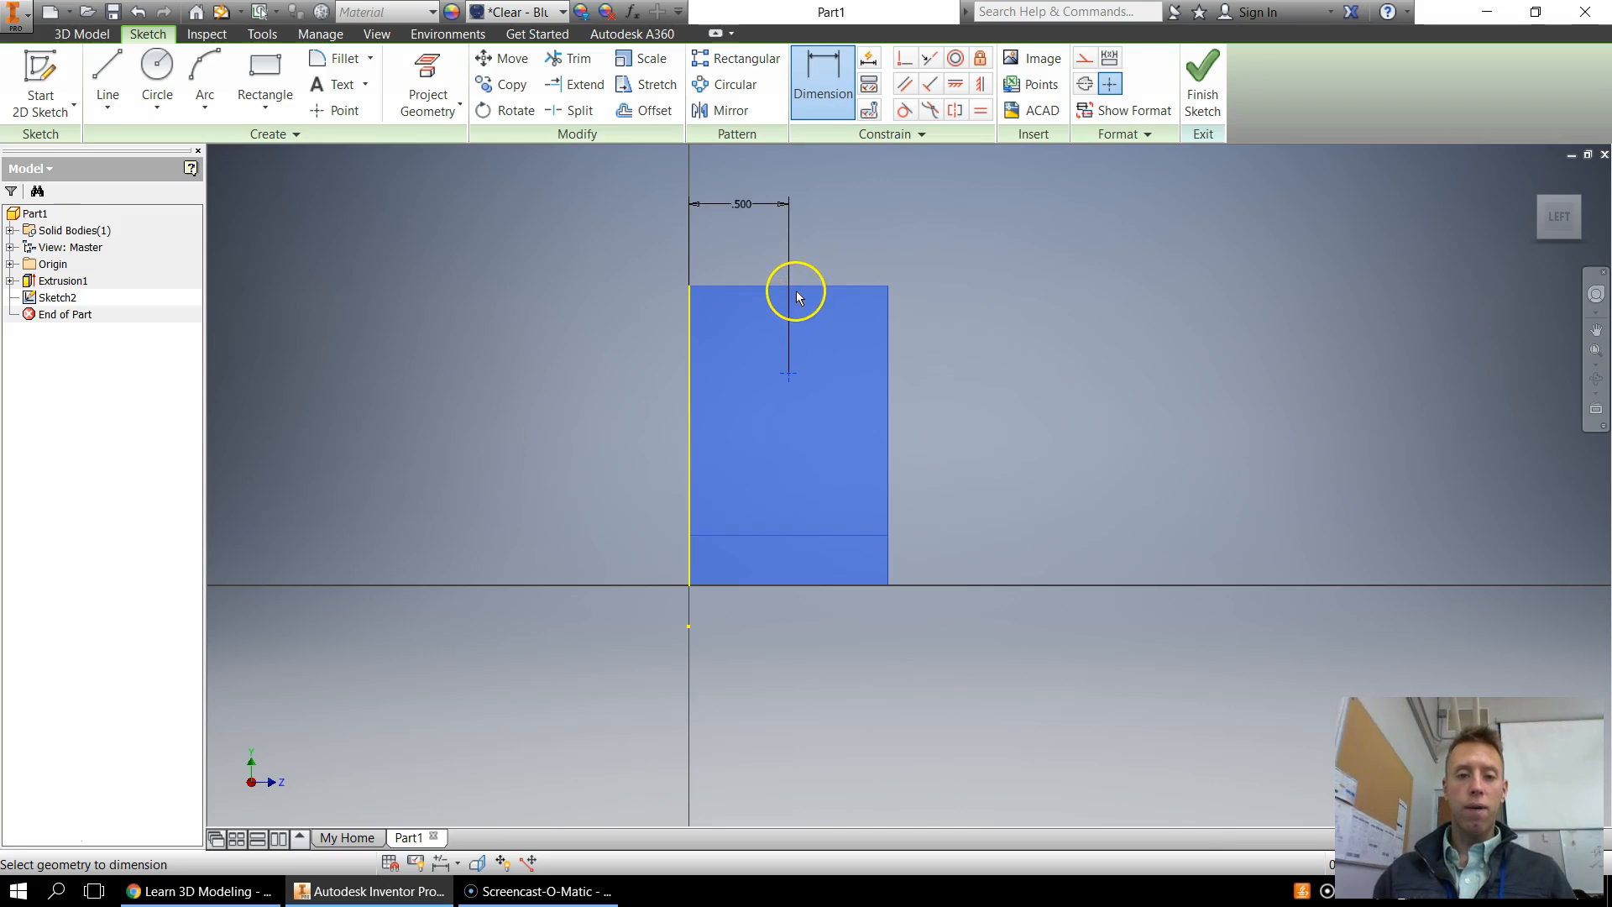
left_click(789, 375)
key("Return")
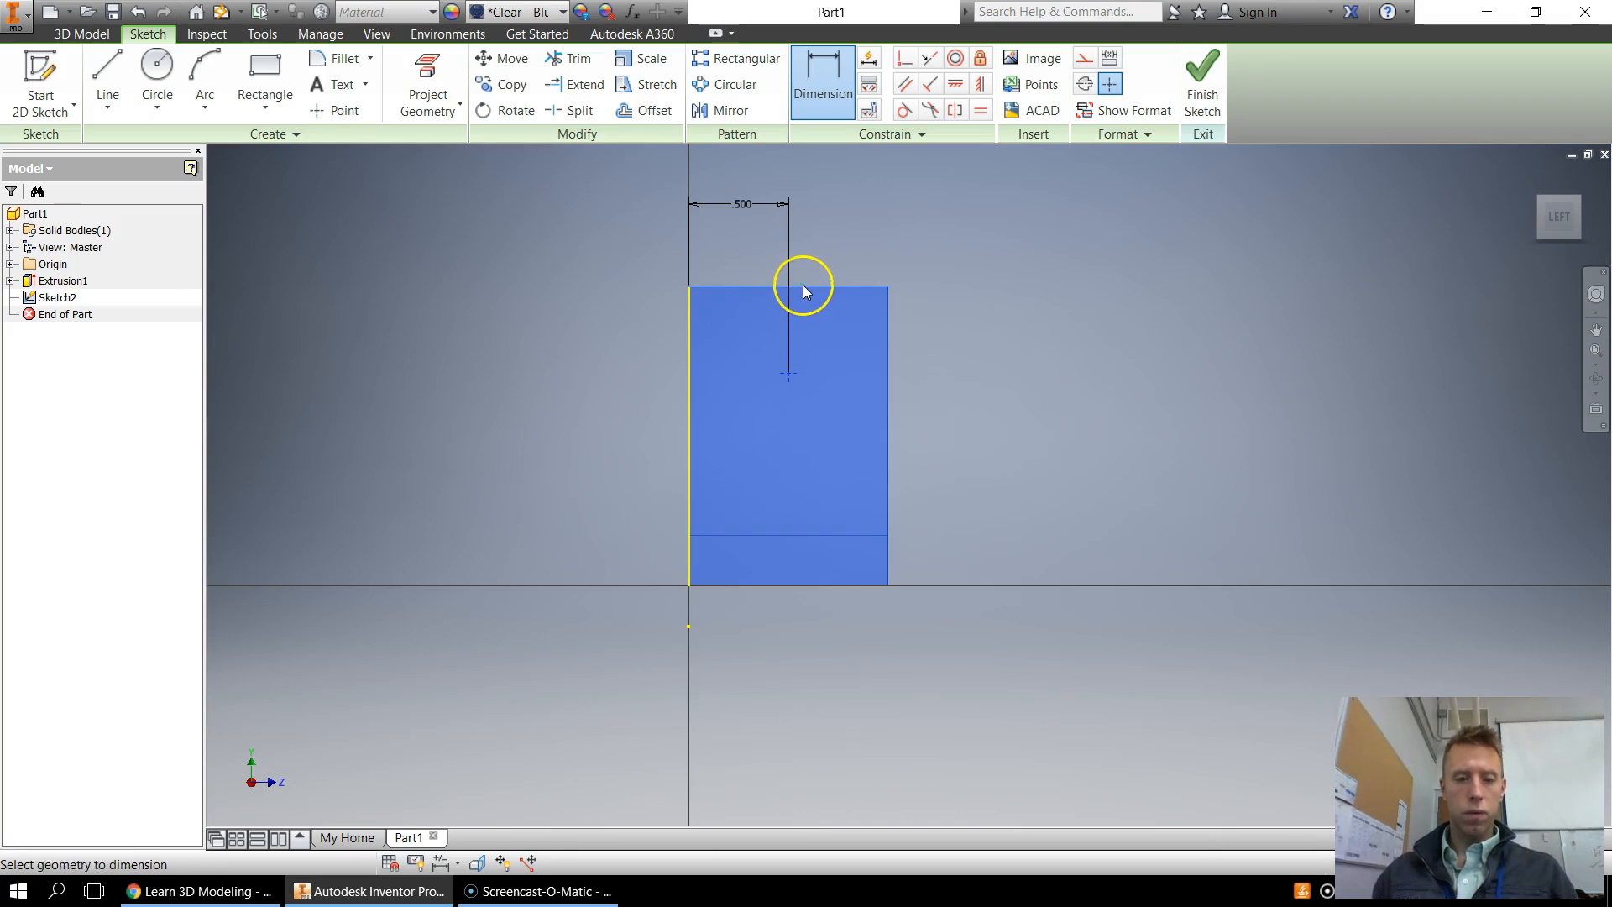
left_click(796, 585)
left_click(533, 504)
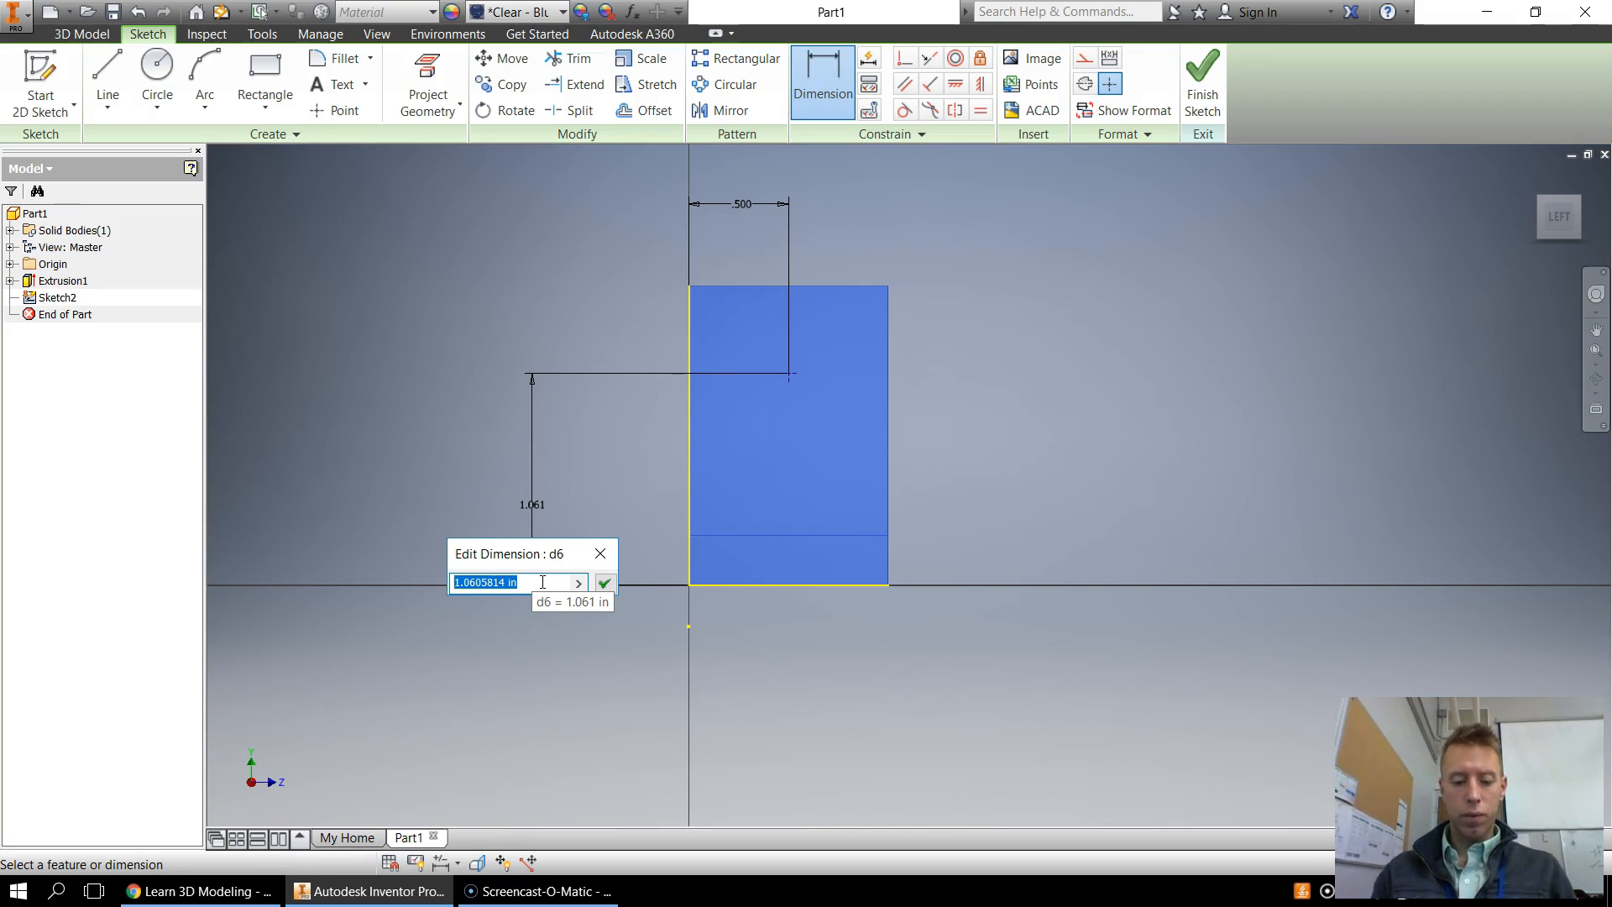
type(".75")
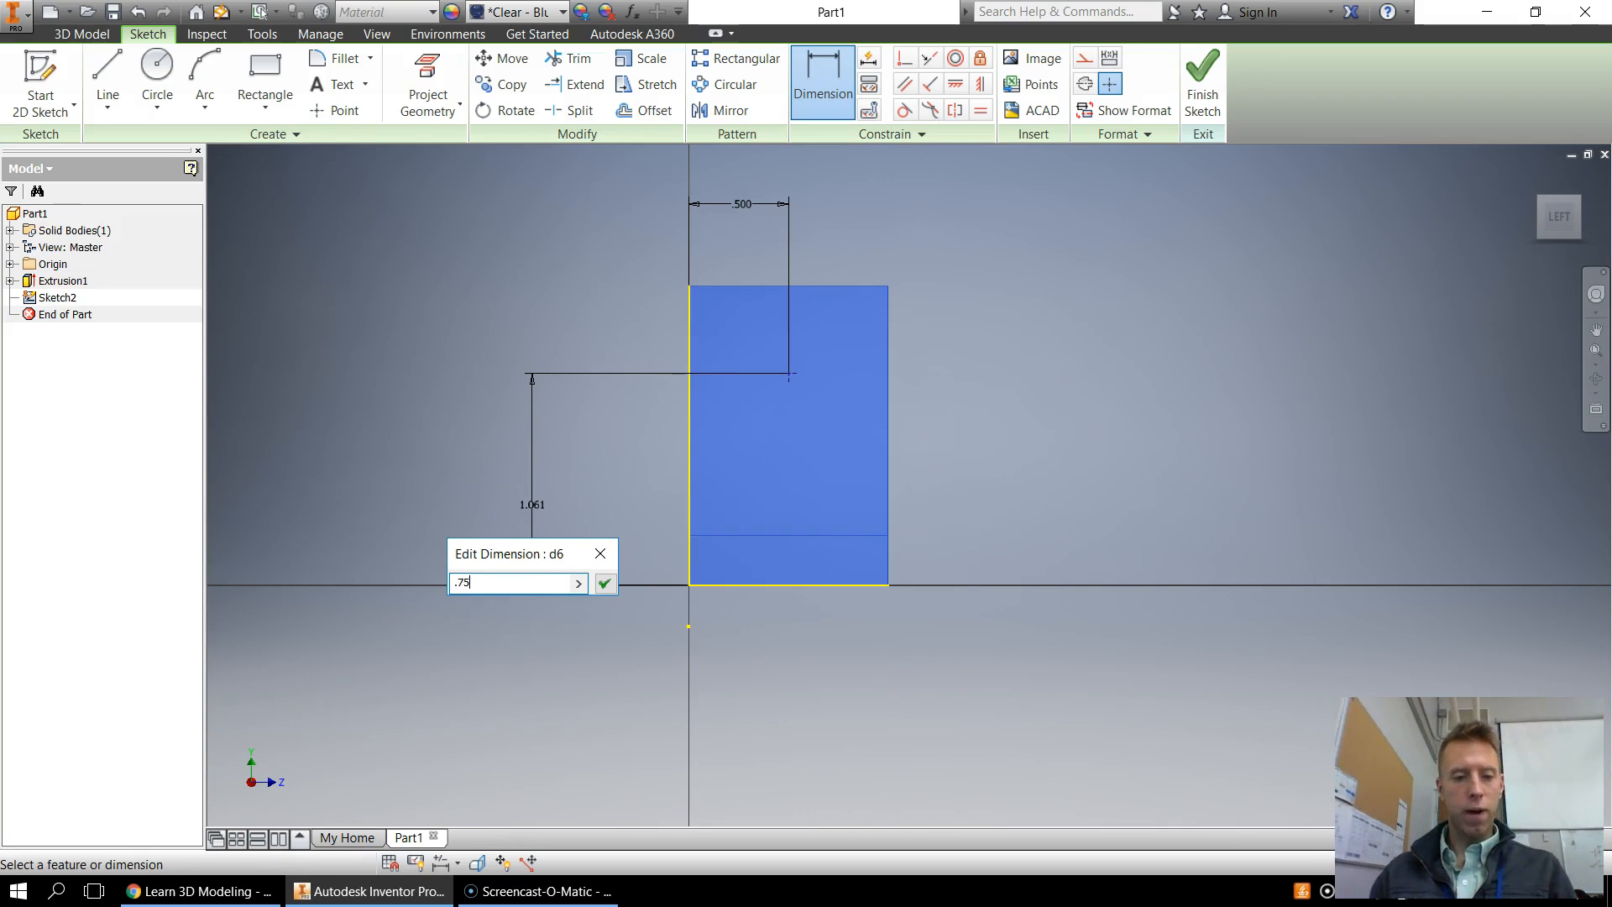
left_click(605, 583)
Finish the sketch
scroll(830, 432, "up", 2)
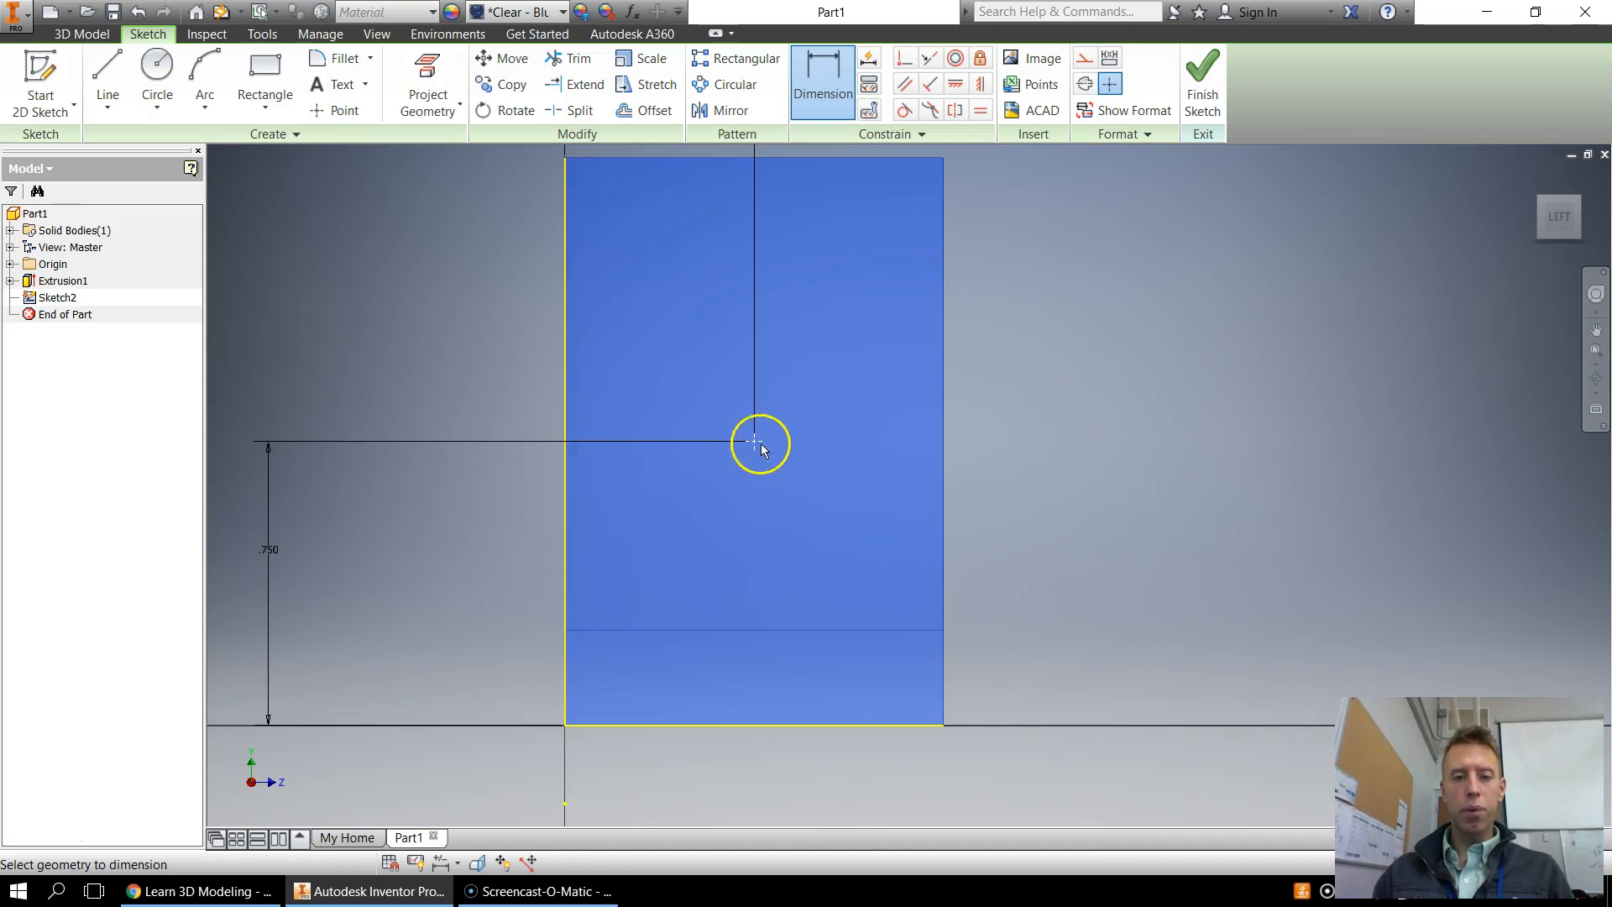
scroll(741, 465, "down", 2)
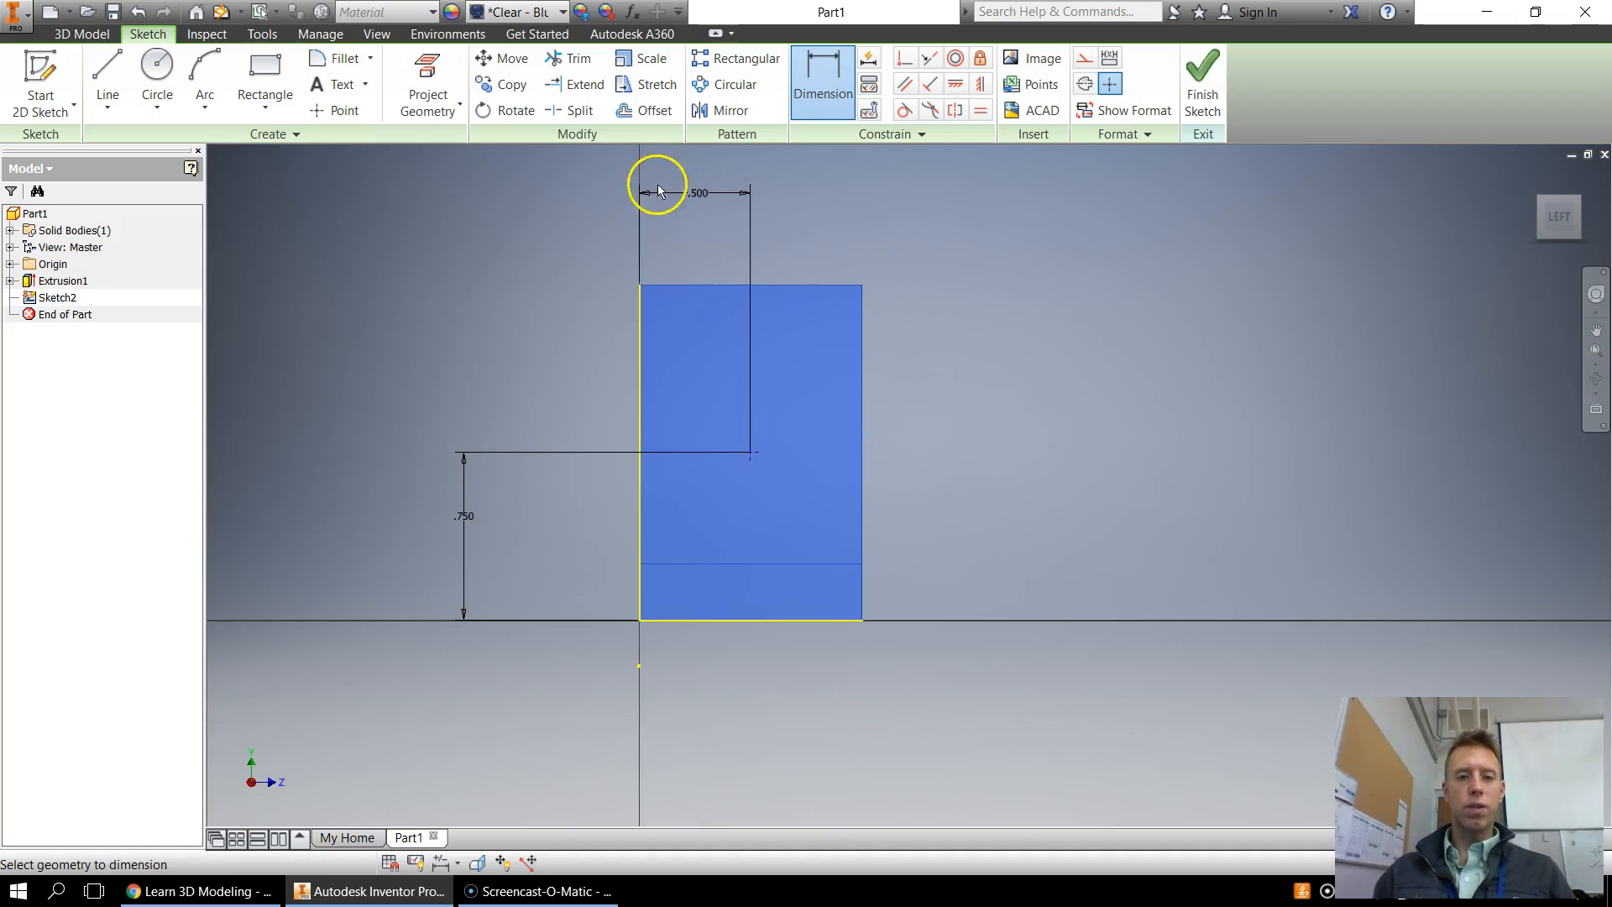
left_click(1202, 80)
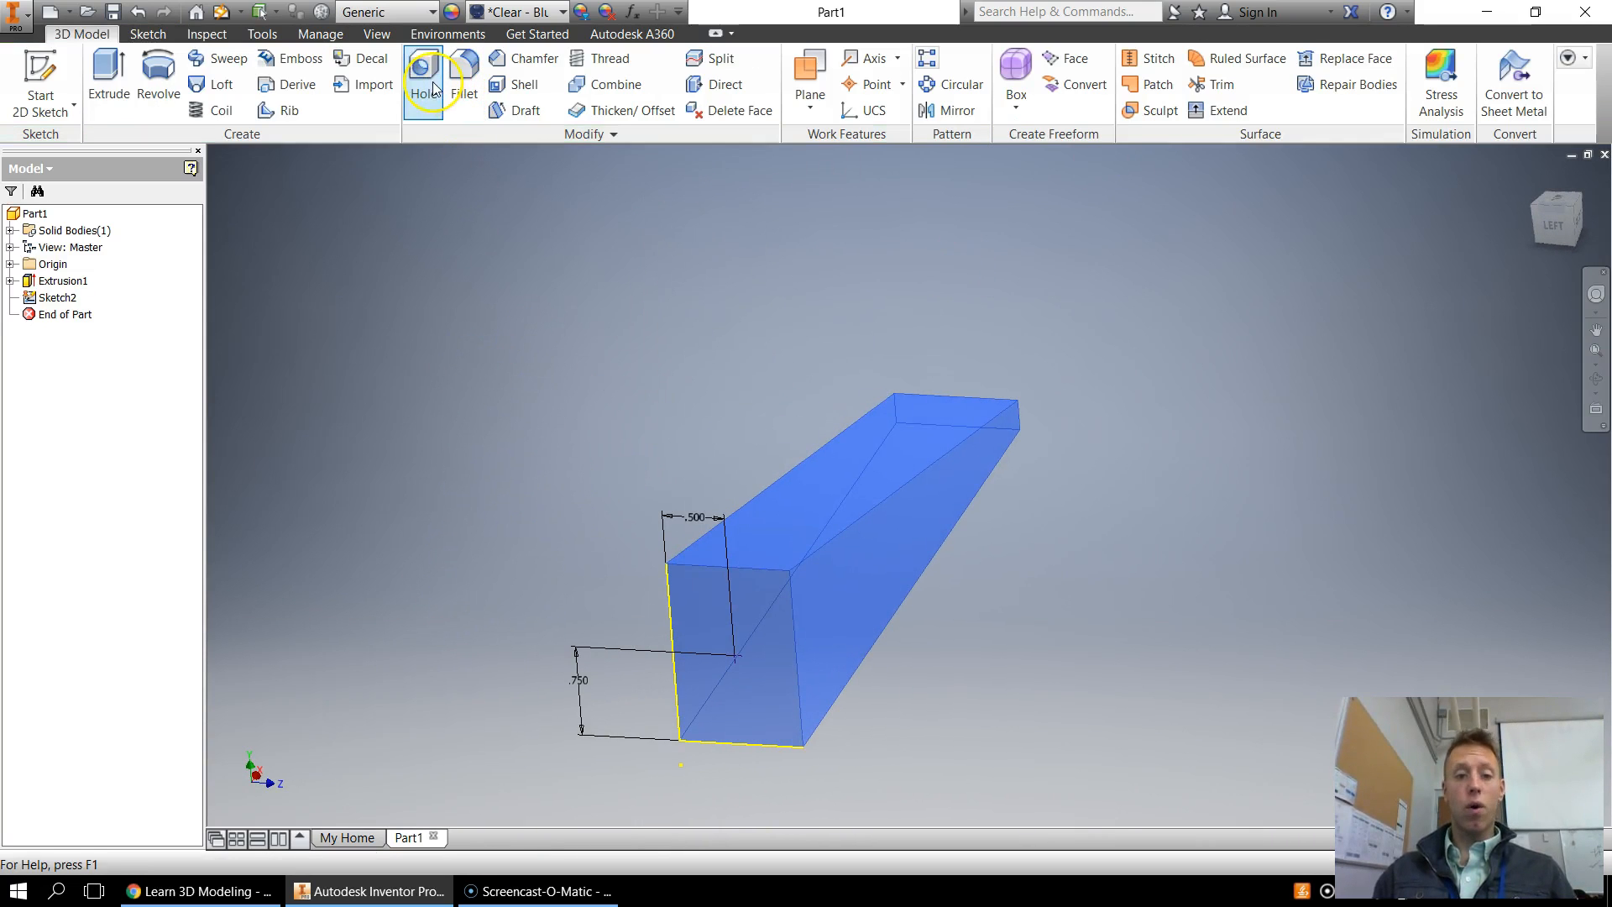
Start a Hole at the sketch point with a depth of 3 and a diameter of 3/8
left_click(432, 82)
middle_click_drag(819, 642, 910, 507)
scroll(910, 507, "up", 3)
middle_click_drag(809, 597, 908, 541)
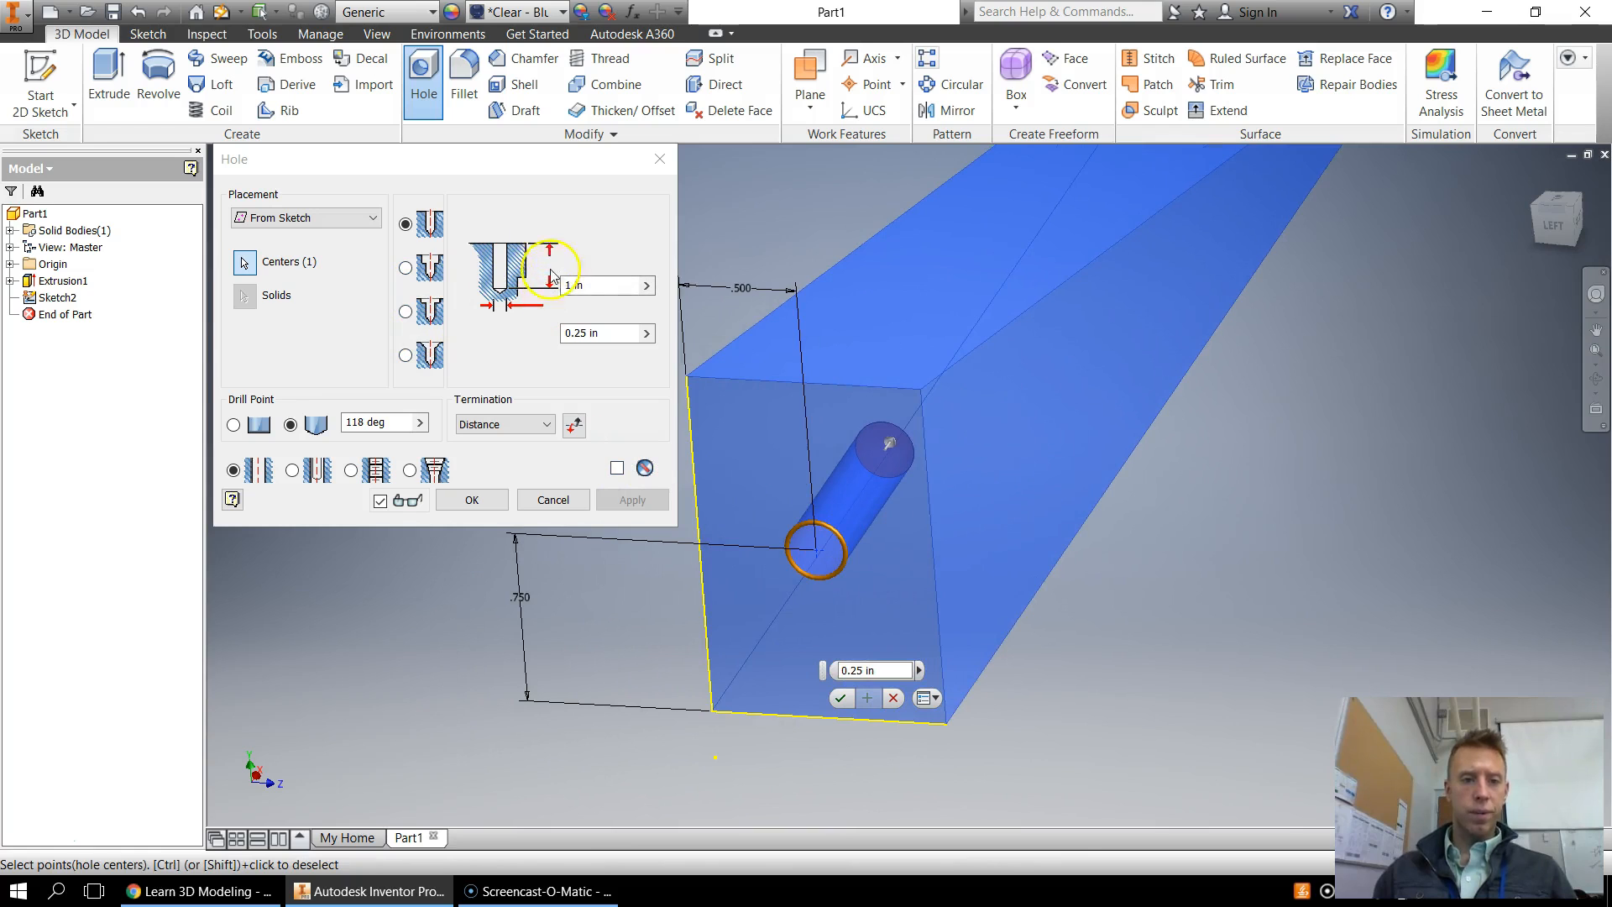
left_click(626, 285)
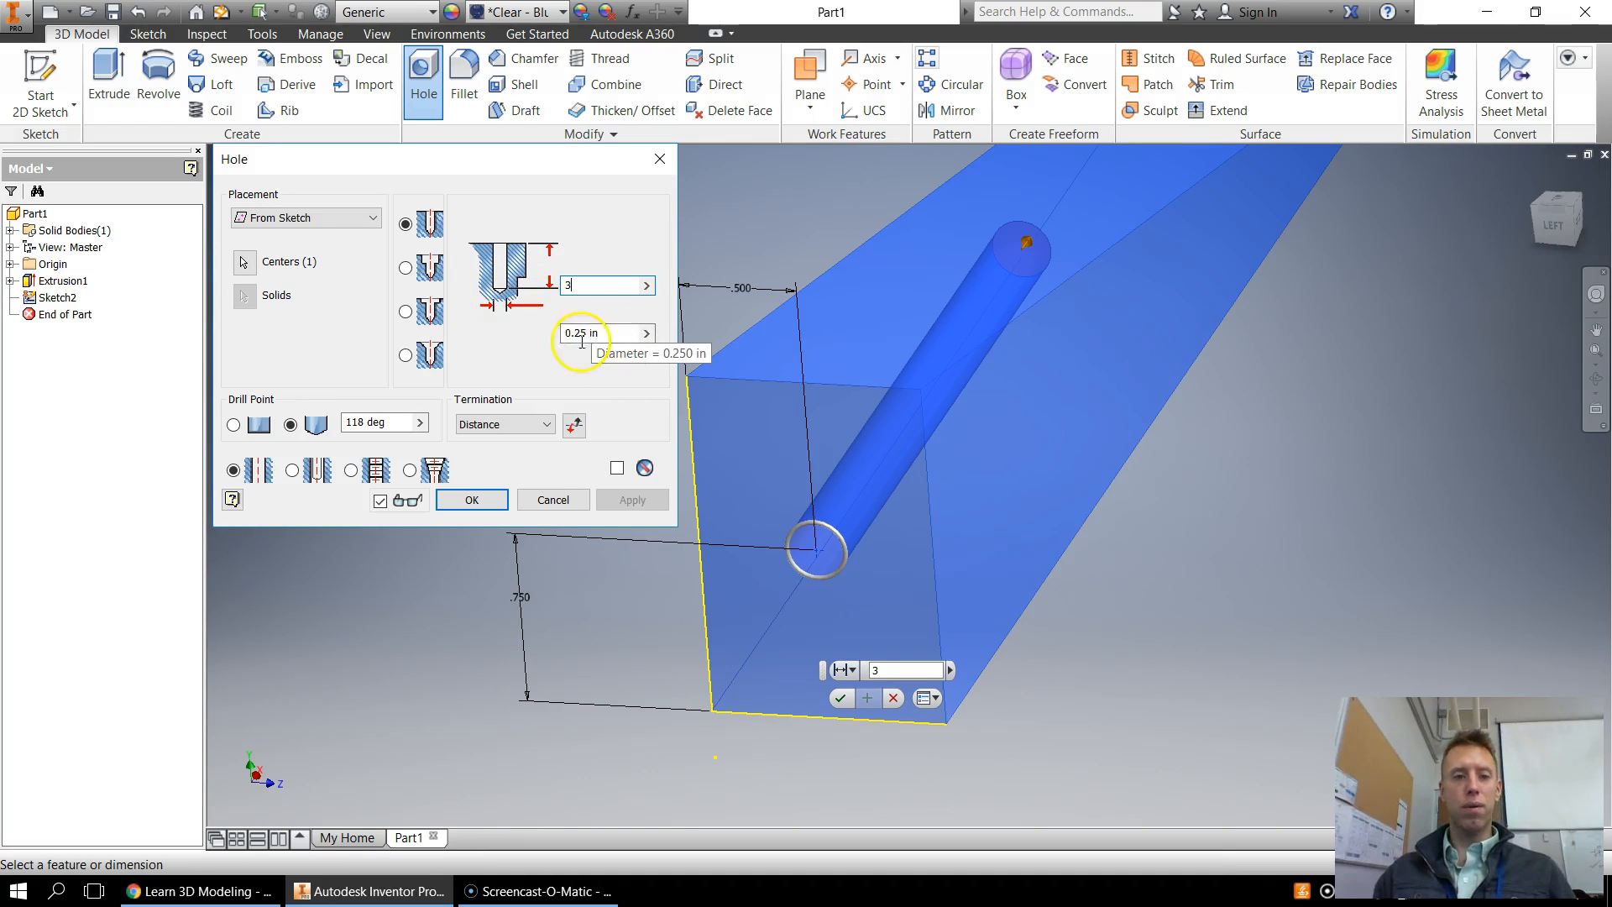
left_click(607, 330)
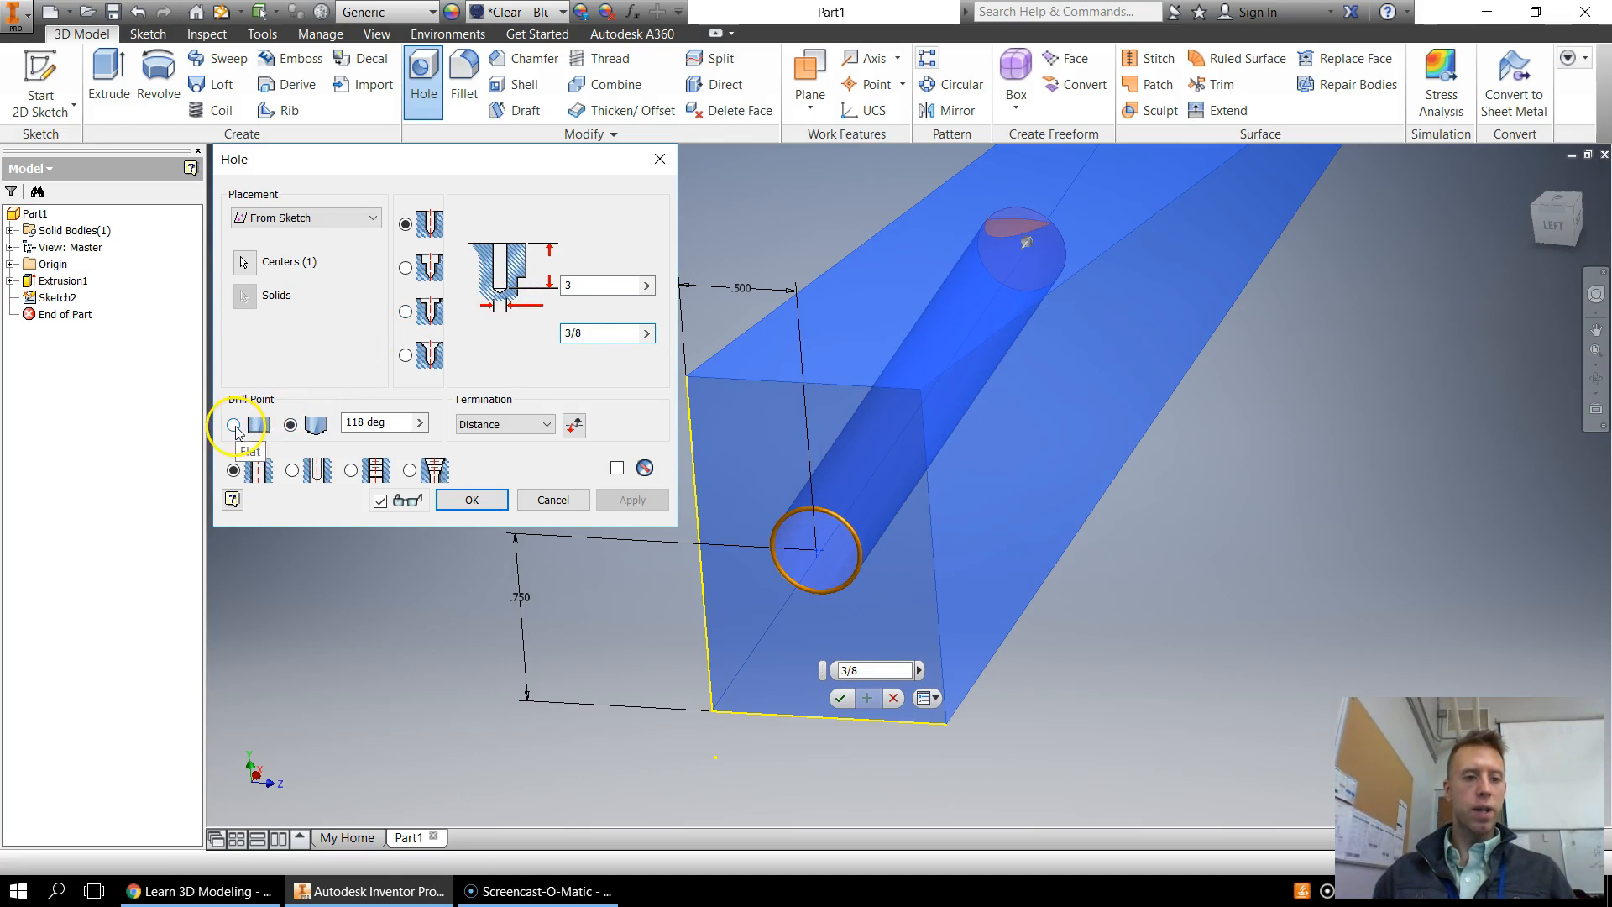
Keep the 118 deg drill point and Distance termination, and create the hole
left_click(317, 425)
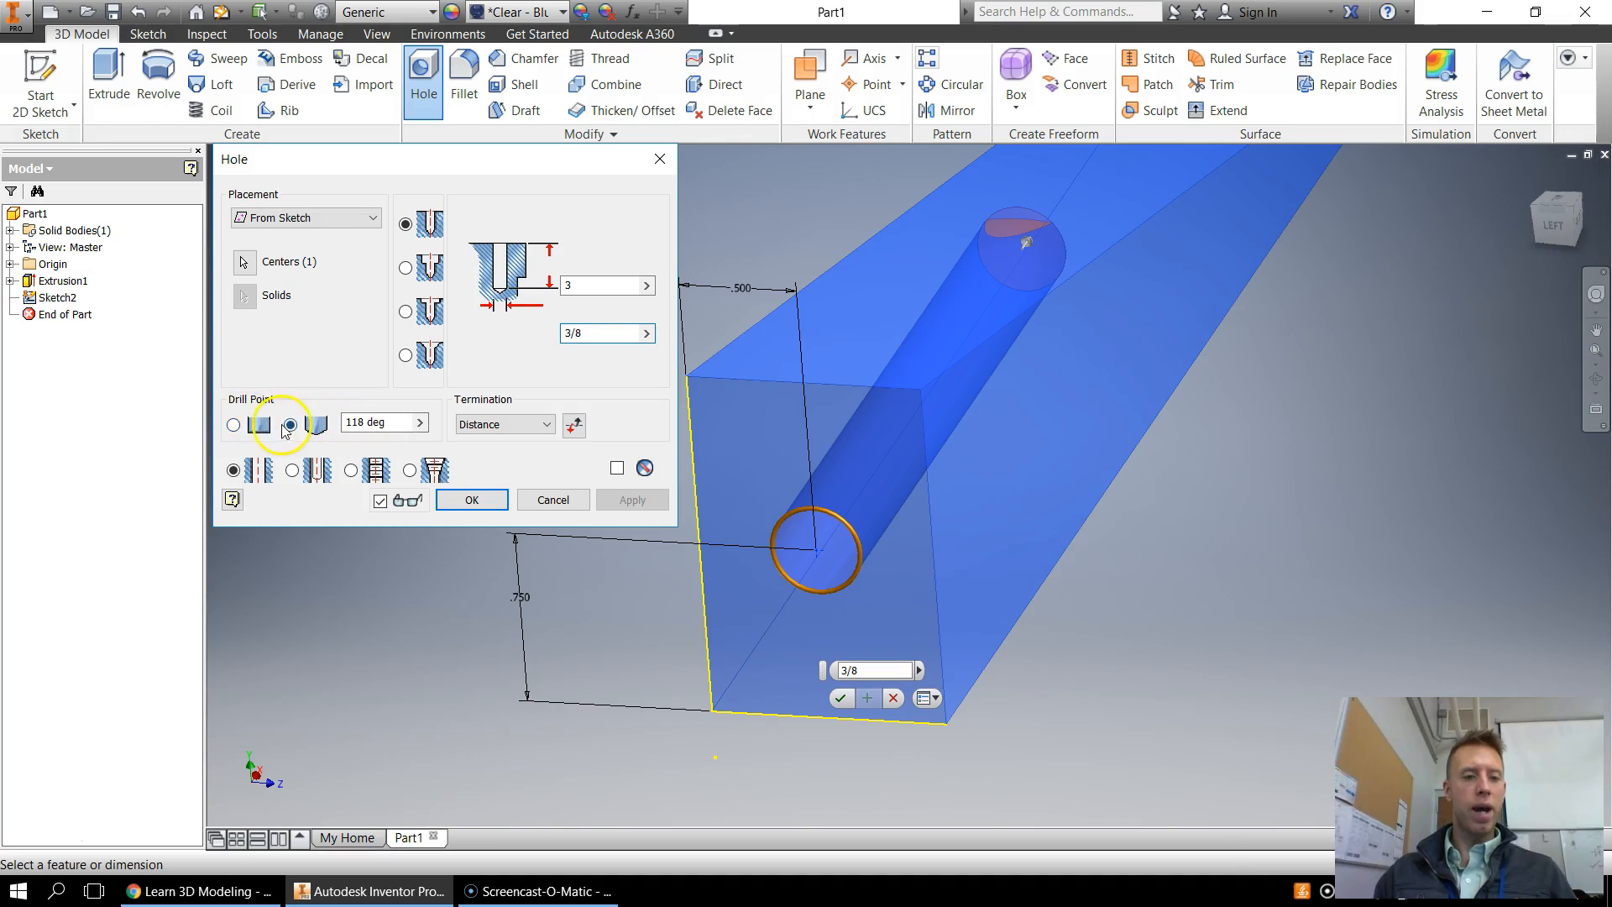
left_click(420, 422)
left_click(351, 389)
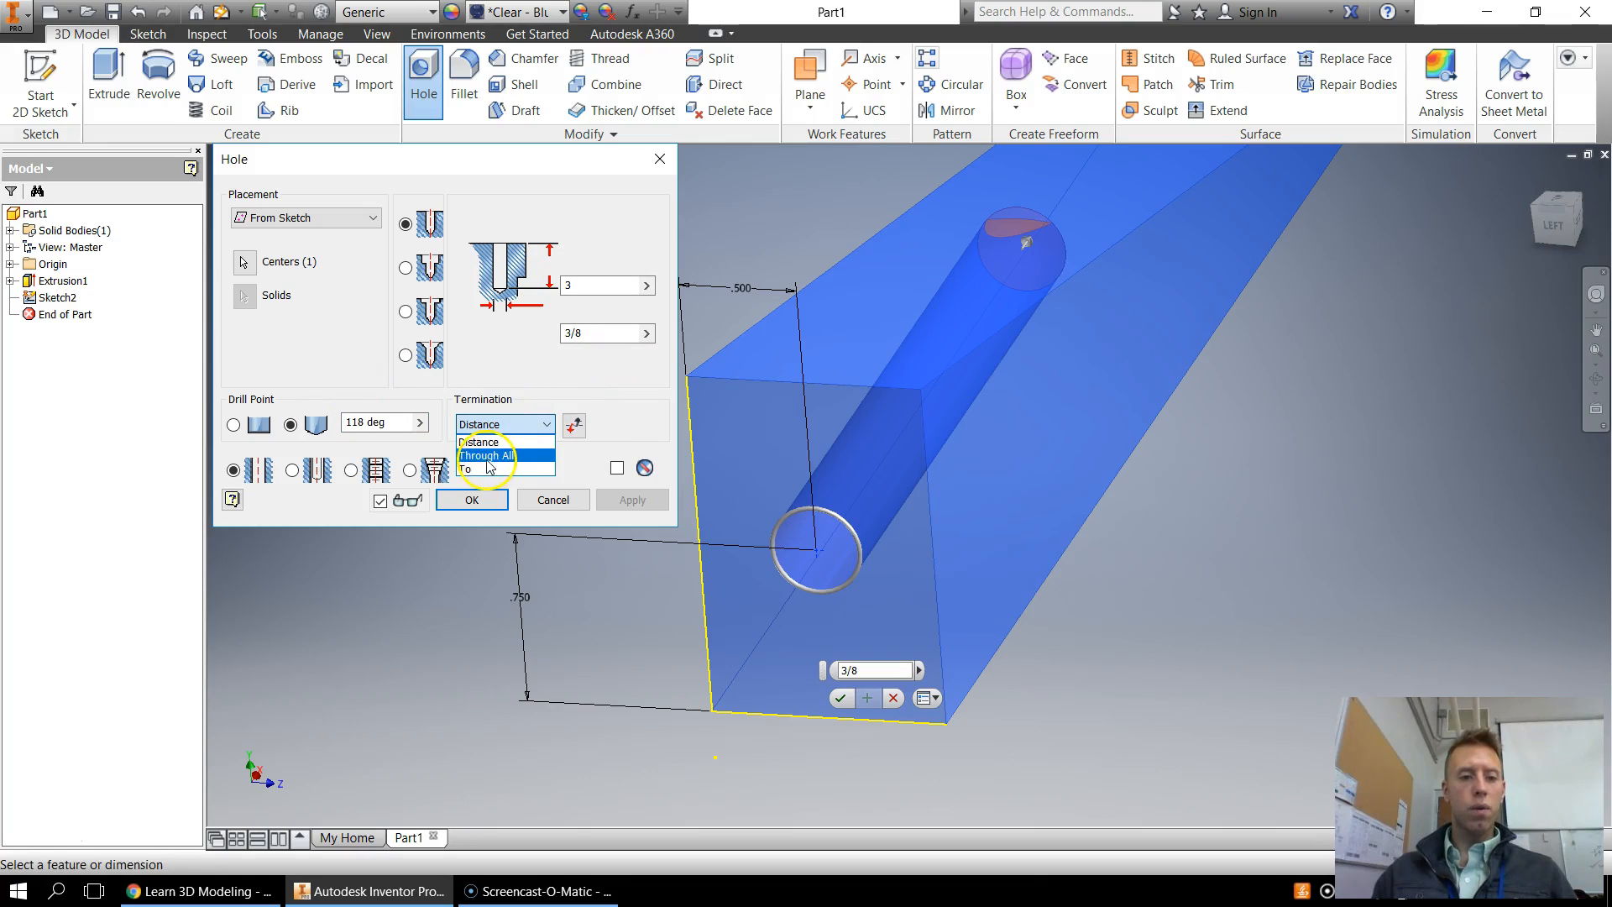
left_click(480, 441)
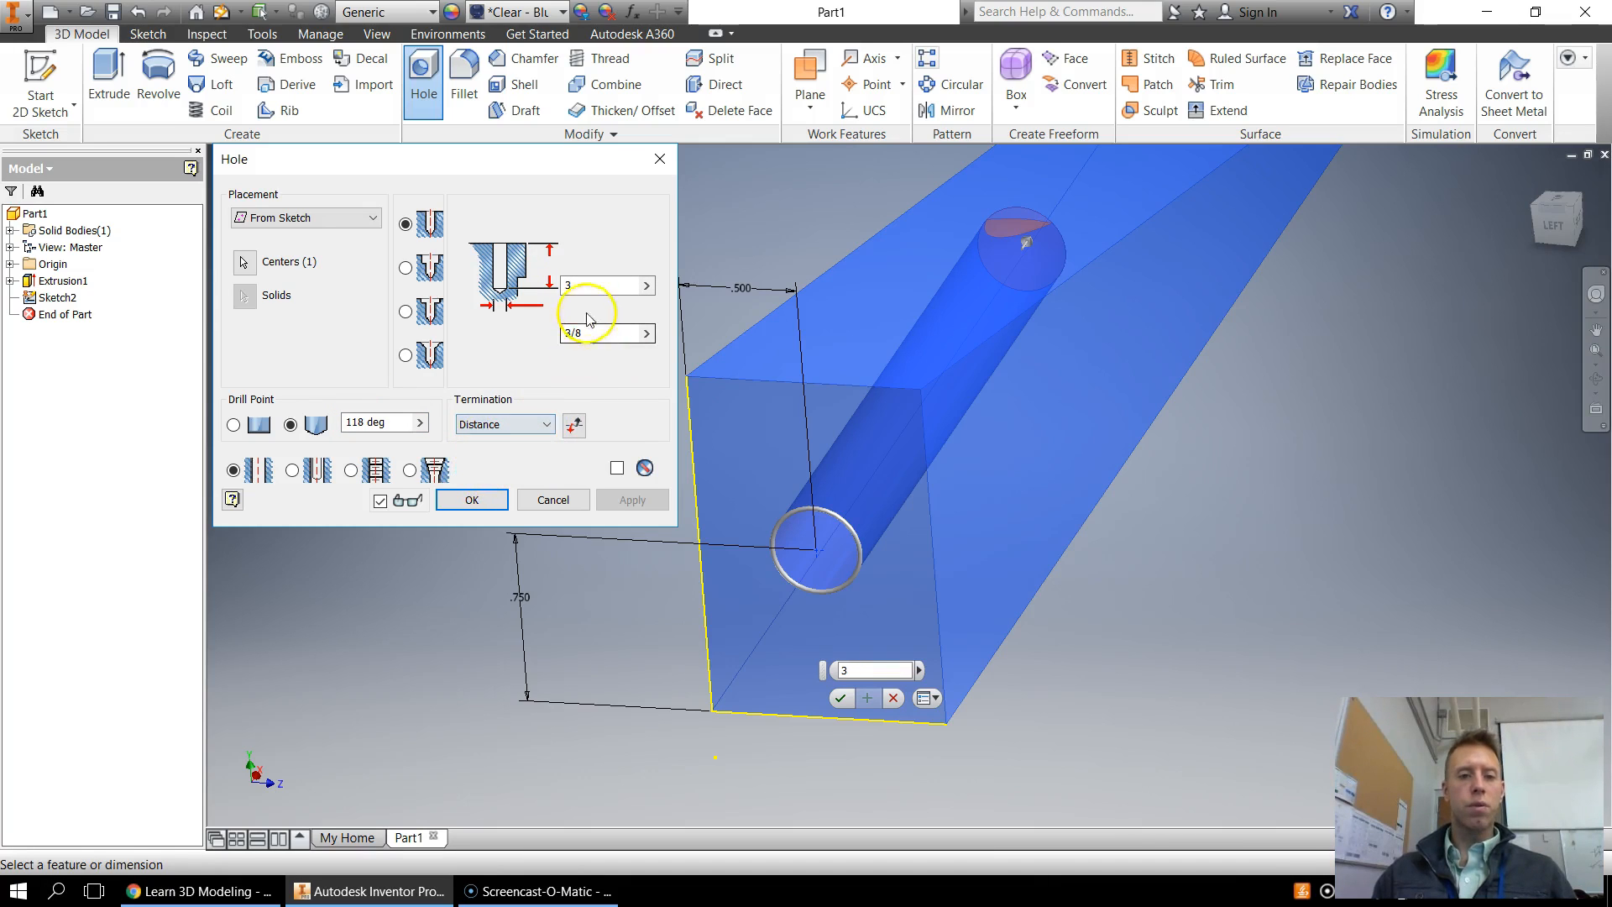
left_click(547, 424)
left_click(500, 442)
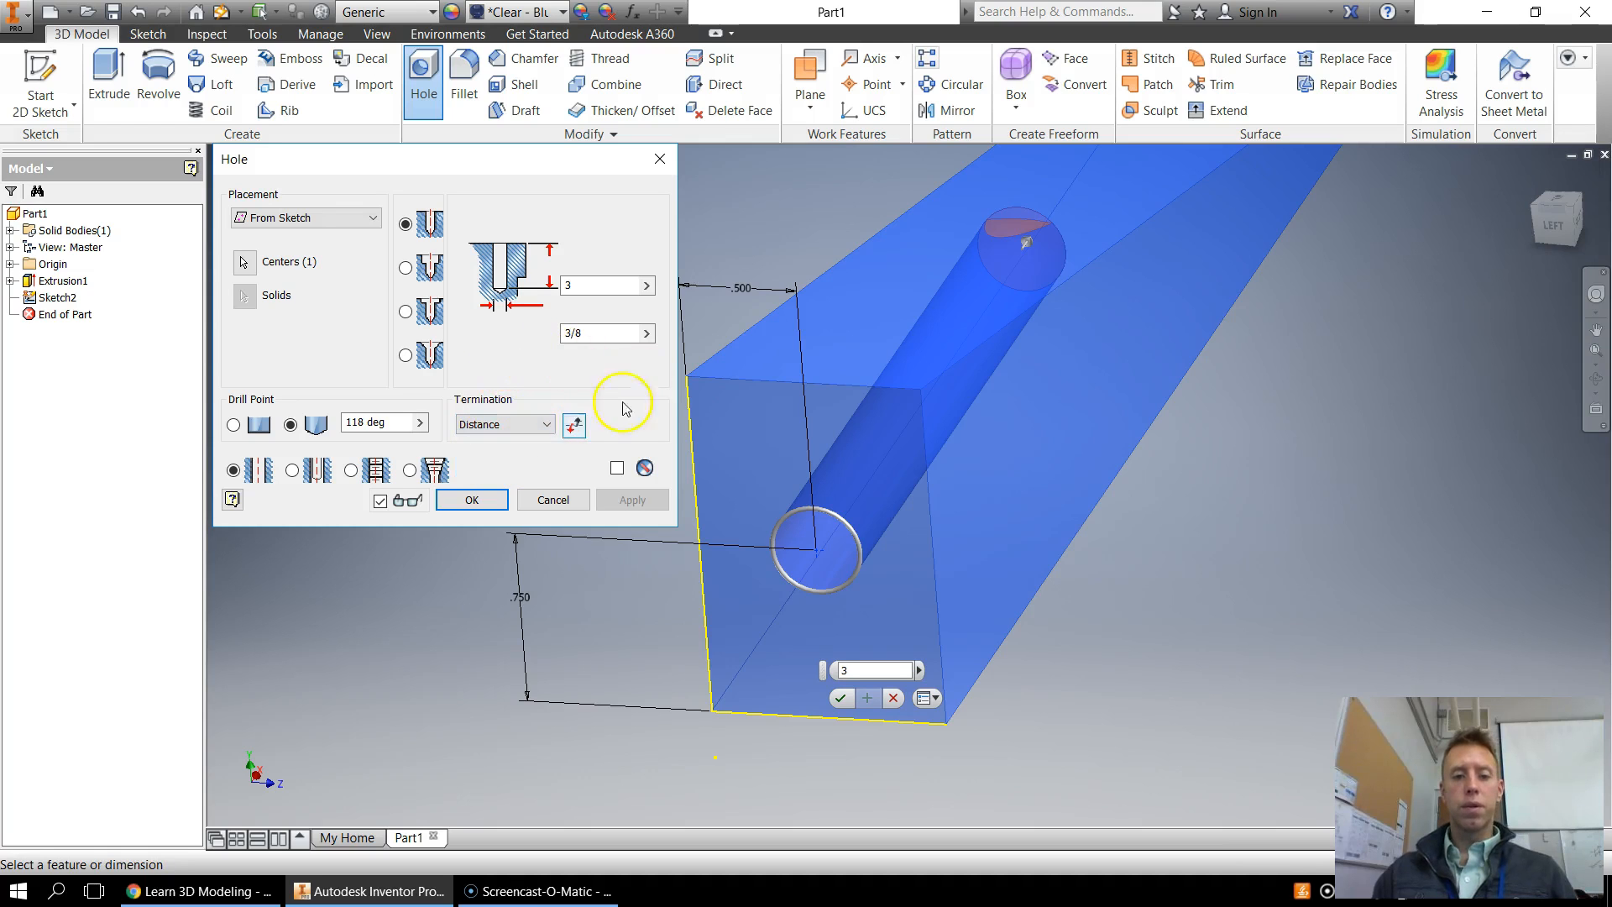
left_click(473, 500)
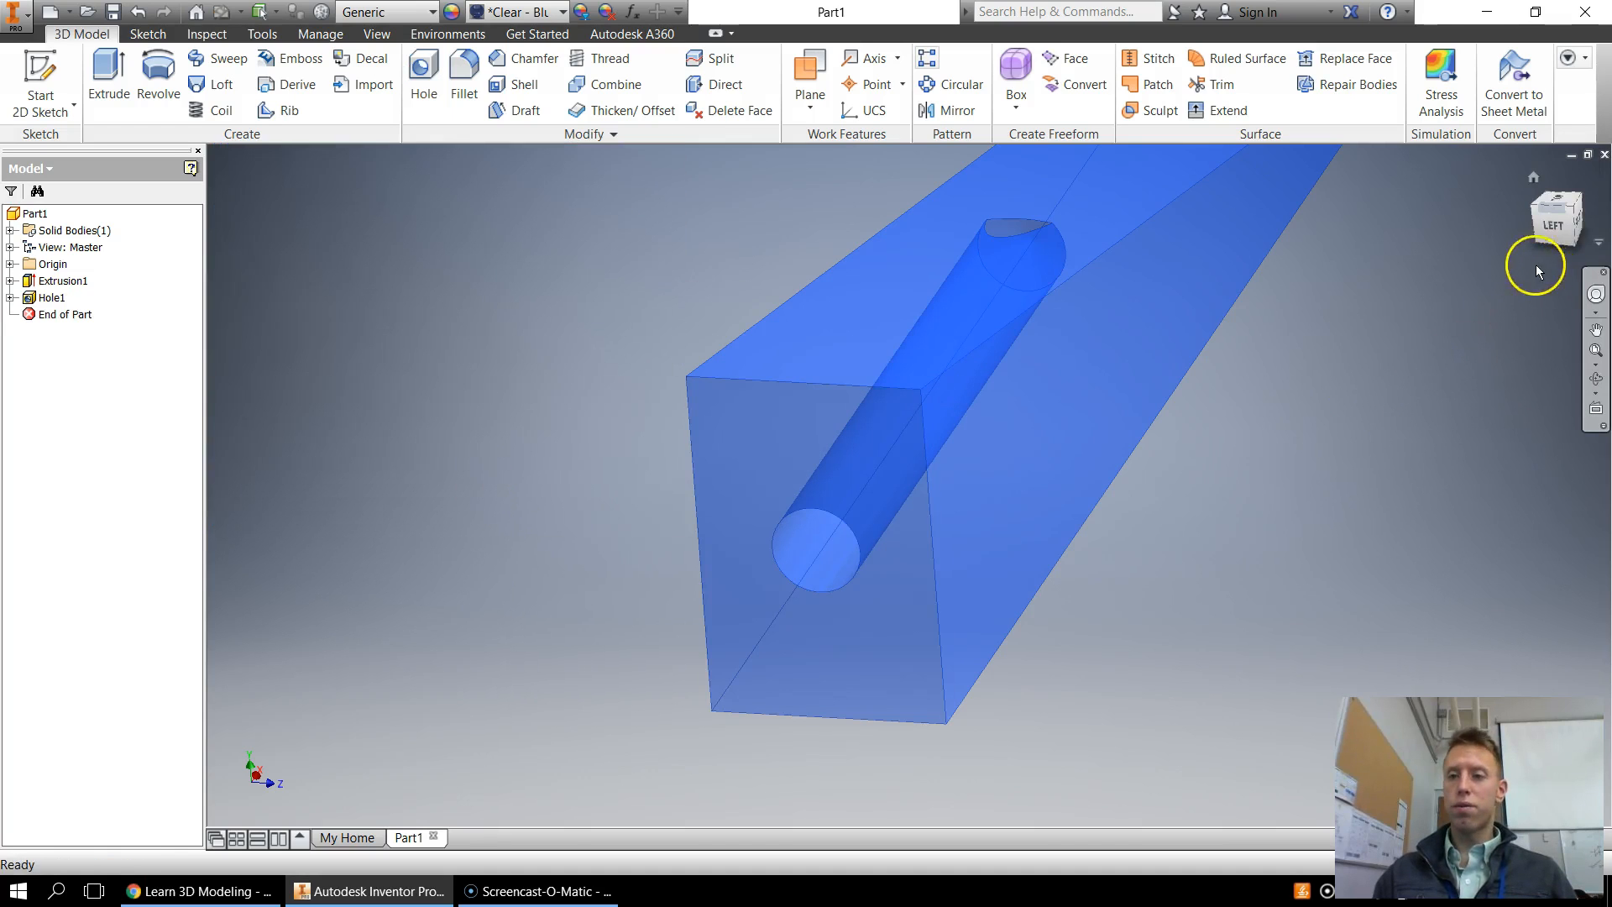
Orbit and zoom around the block to inspect the hole
scroll(1030, 239, "up", 4)
scroll(1030, 240, "down", 5)
mouse_move(1554, 227)
middle_mouse_down("shift")
mouse_move(1378, 196)
mouse_move(1133, 187)
mouse_move(1242, 310)
middle_mouse_up("shift")
scroll(993, 245, "down", 3)
mouse_move(1551, 221)
left_mouse_down()
mouse_move(1587, 228)
mouse_move(1569, 231)
left_mouse_up()
scroll(1238, 356, "down", 3)
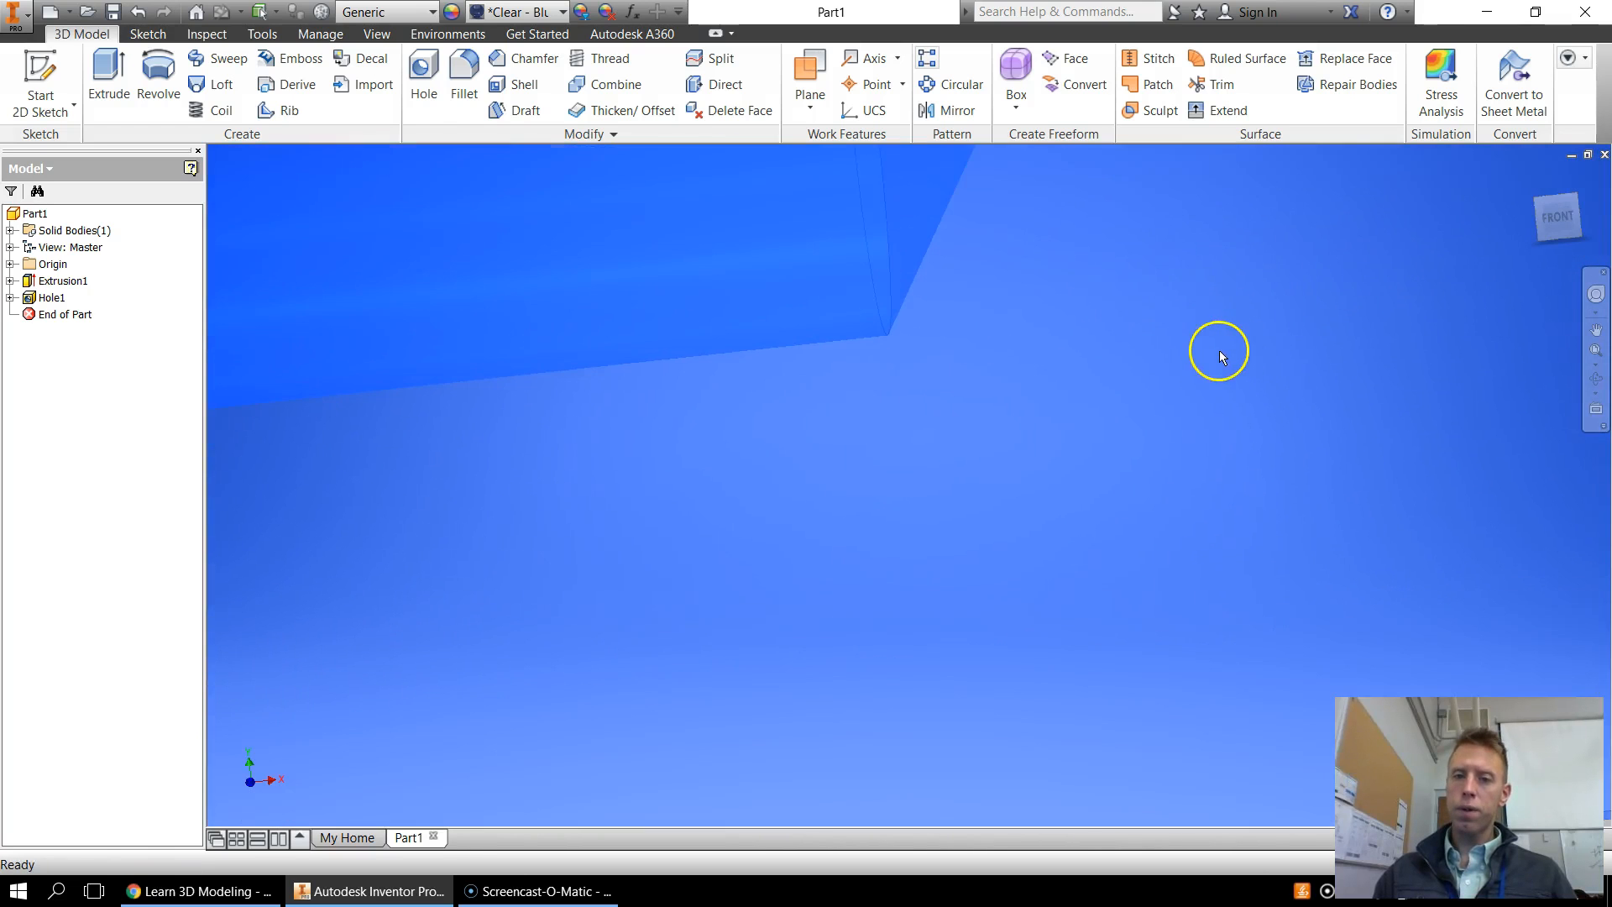
scroll(1231, 352, "up", 5)
mouse_move(1061, 352)
middle_mouse_down()
mouse_move(1134, 383)
mouse_move(1245, 468)
middle_mouse_up()
scroll(1246, 467, "up", 3)
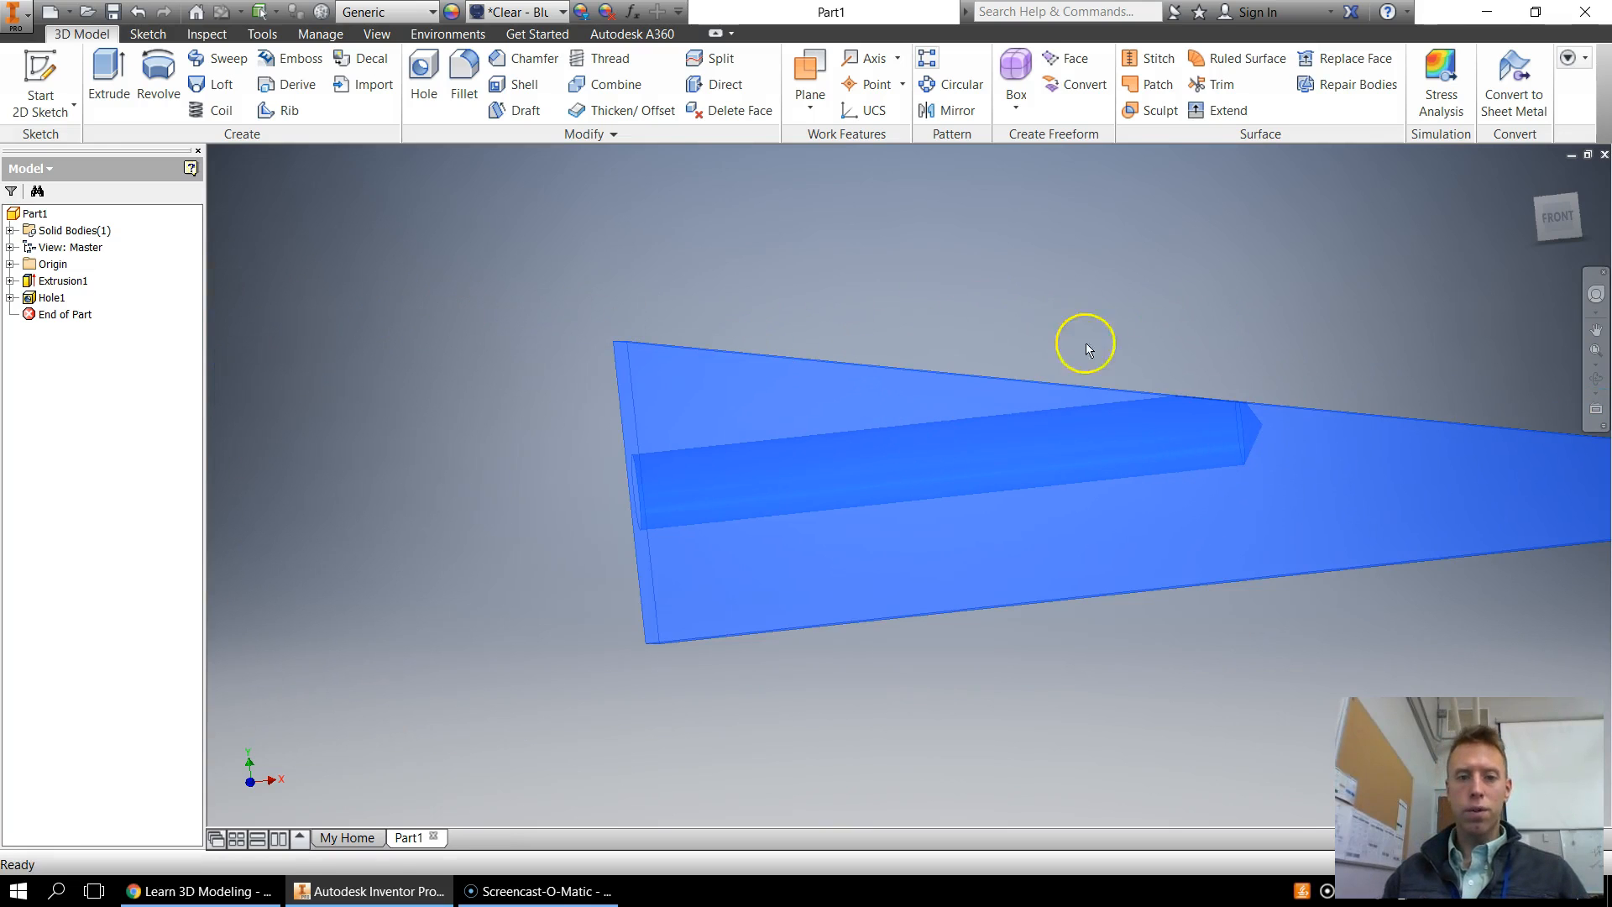
Edit the hole and set its depth to 2
double_click(49, 298)
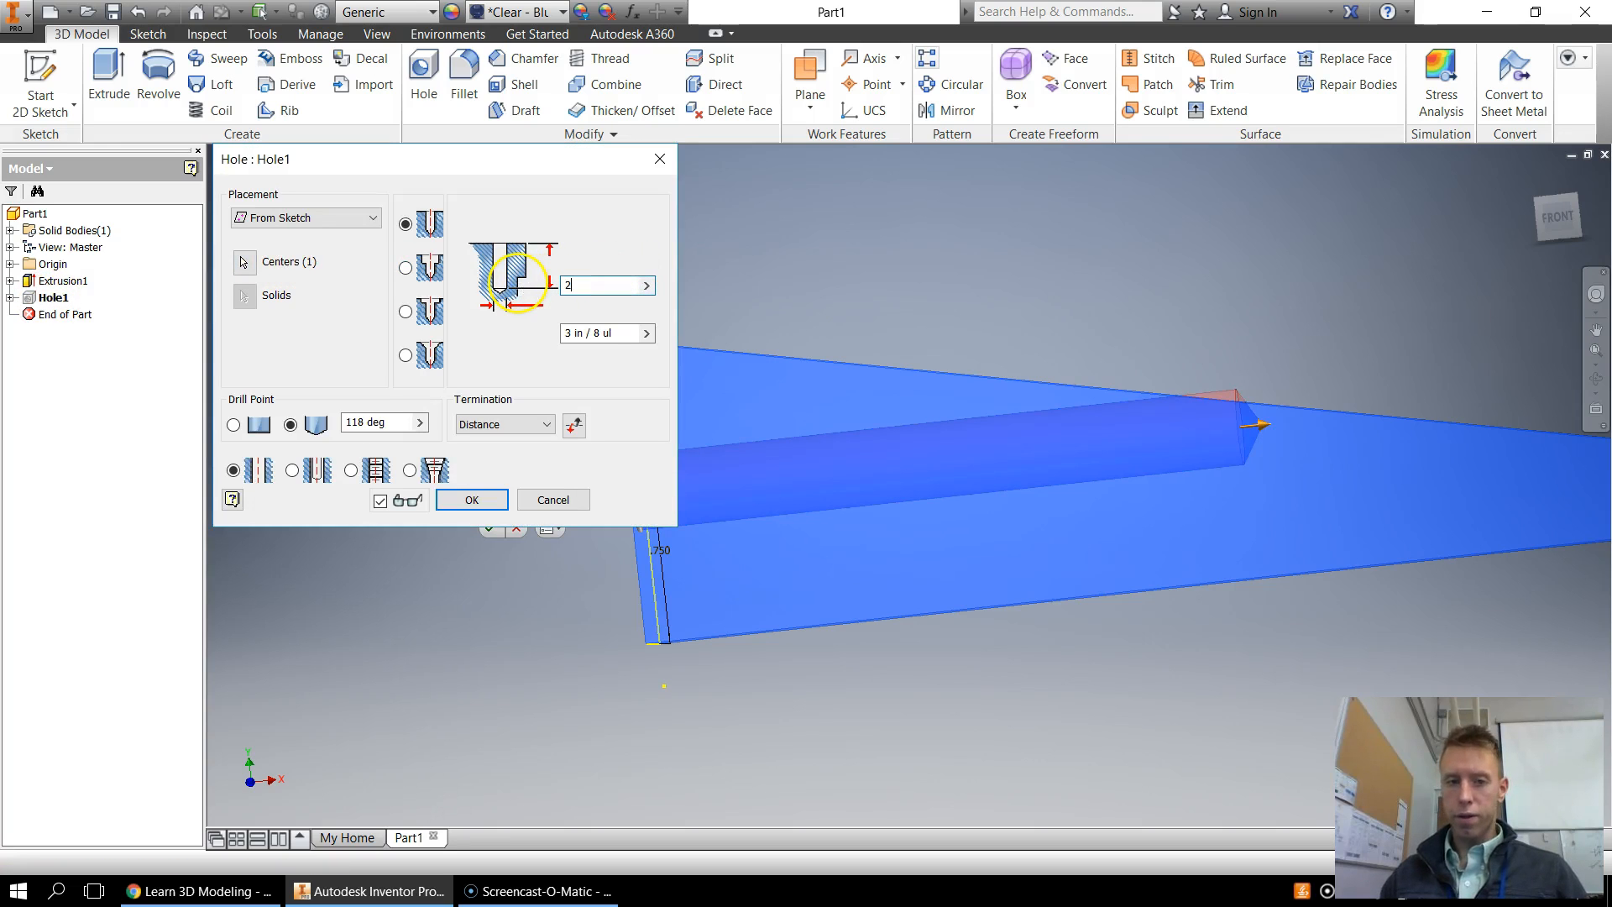
left_click(483, 499)
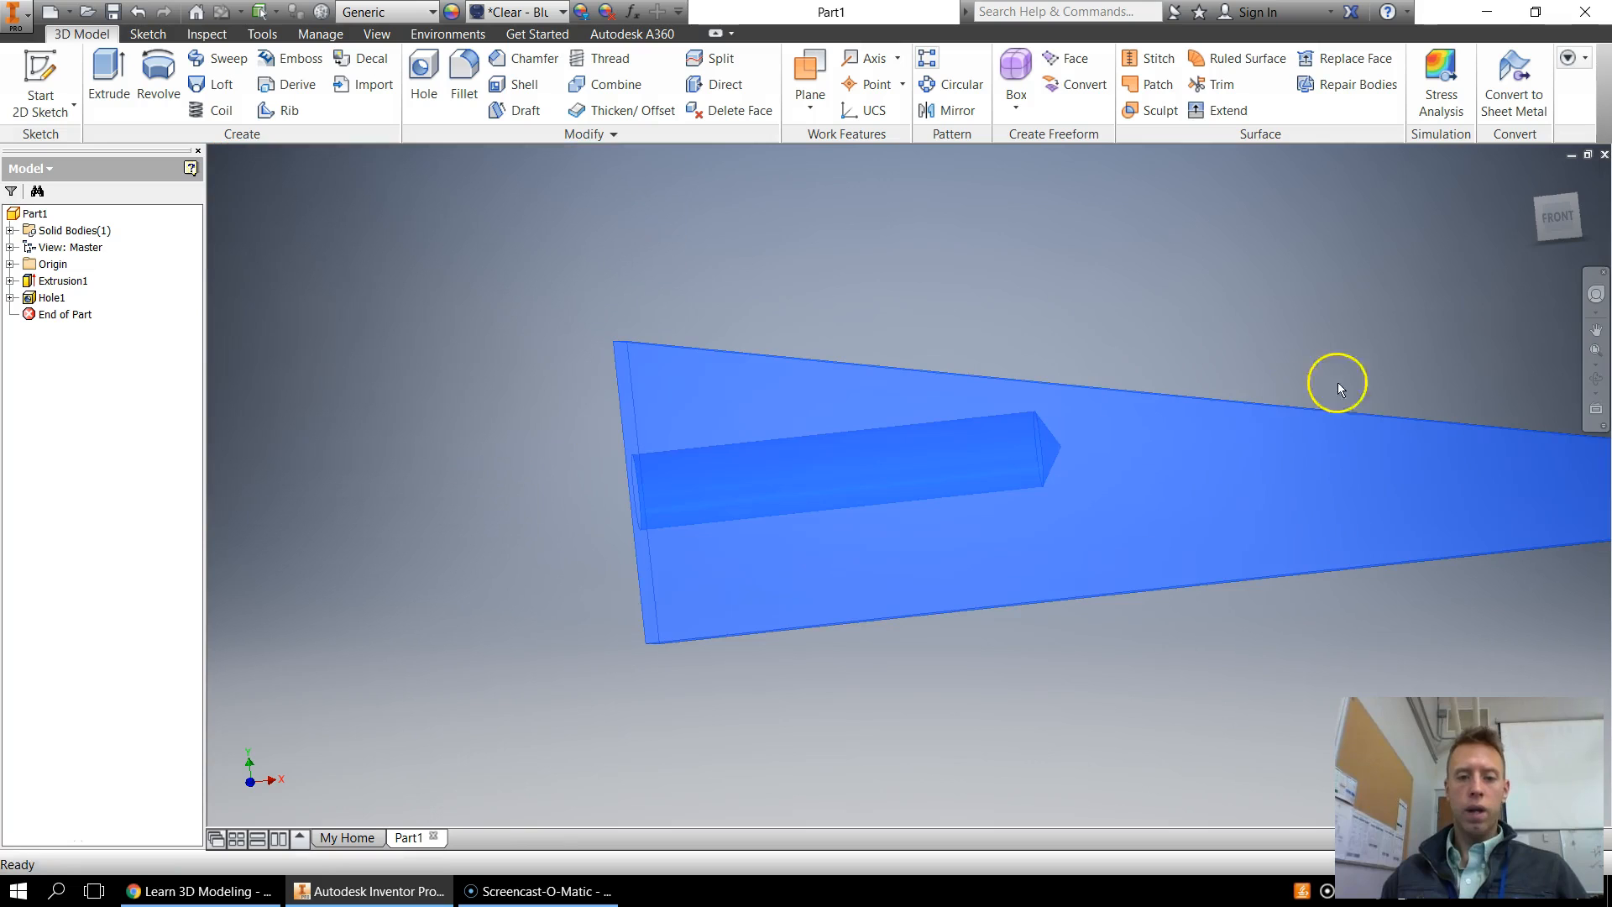
Start a rectangular pattern of the hole
mouse_move(1544, 217)
left_mouse_down()
mouse_move(1590, 220)
mouse_move(282, 225)
mouse_move(335, 232)
left_mouse_up()
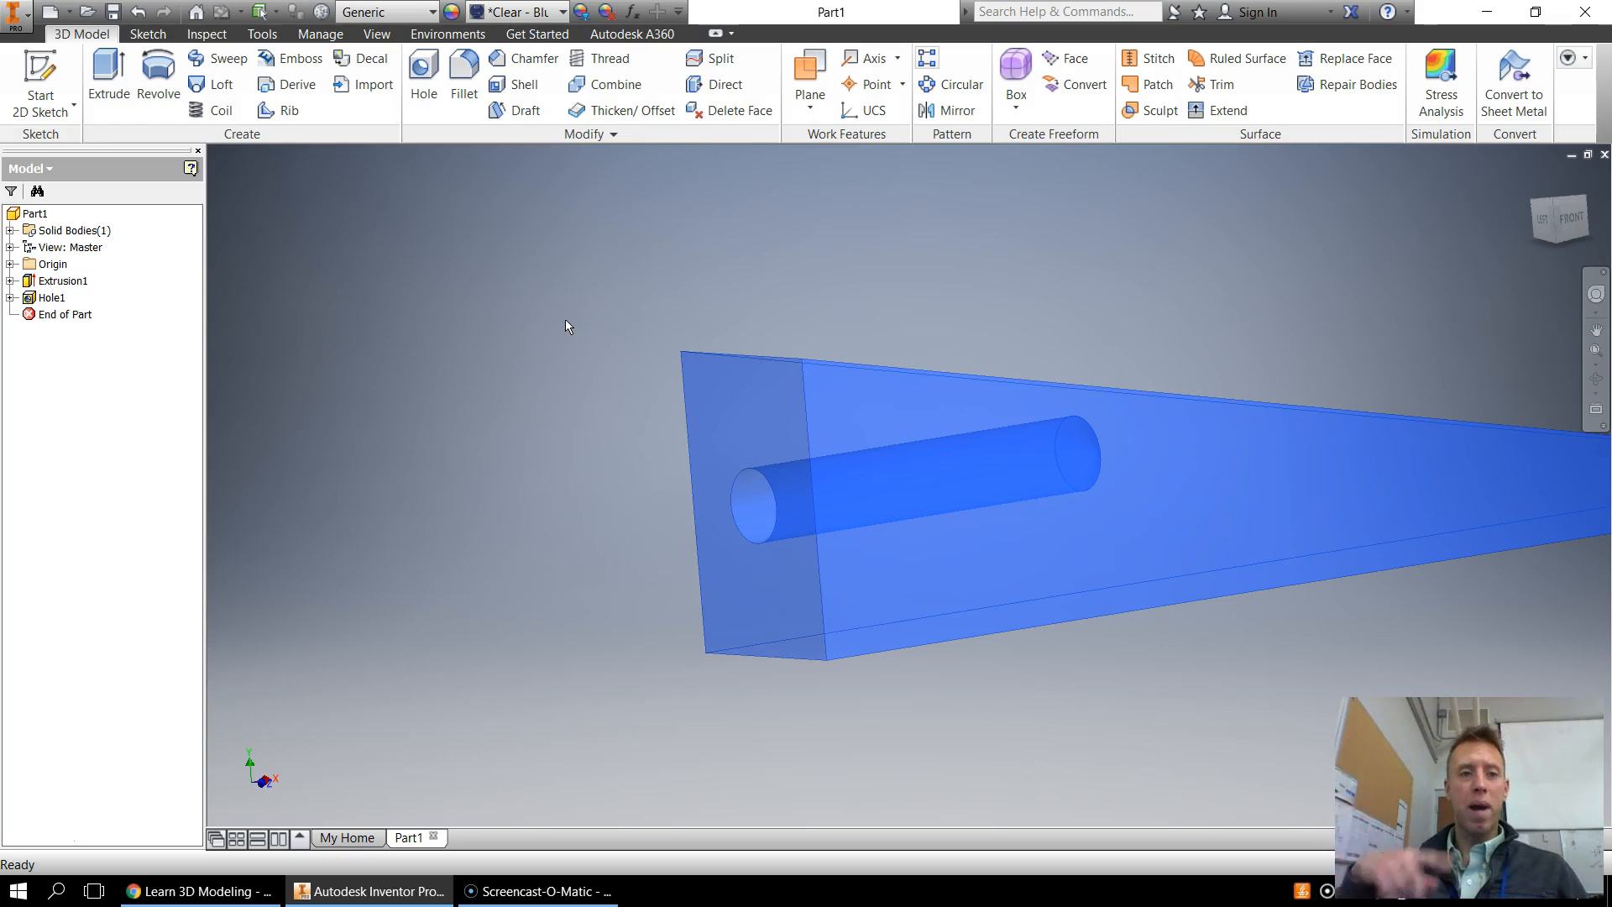
left_click(937, 66)
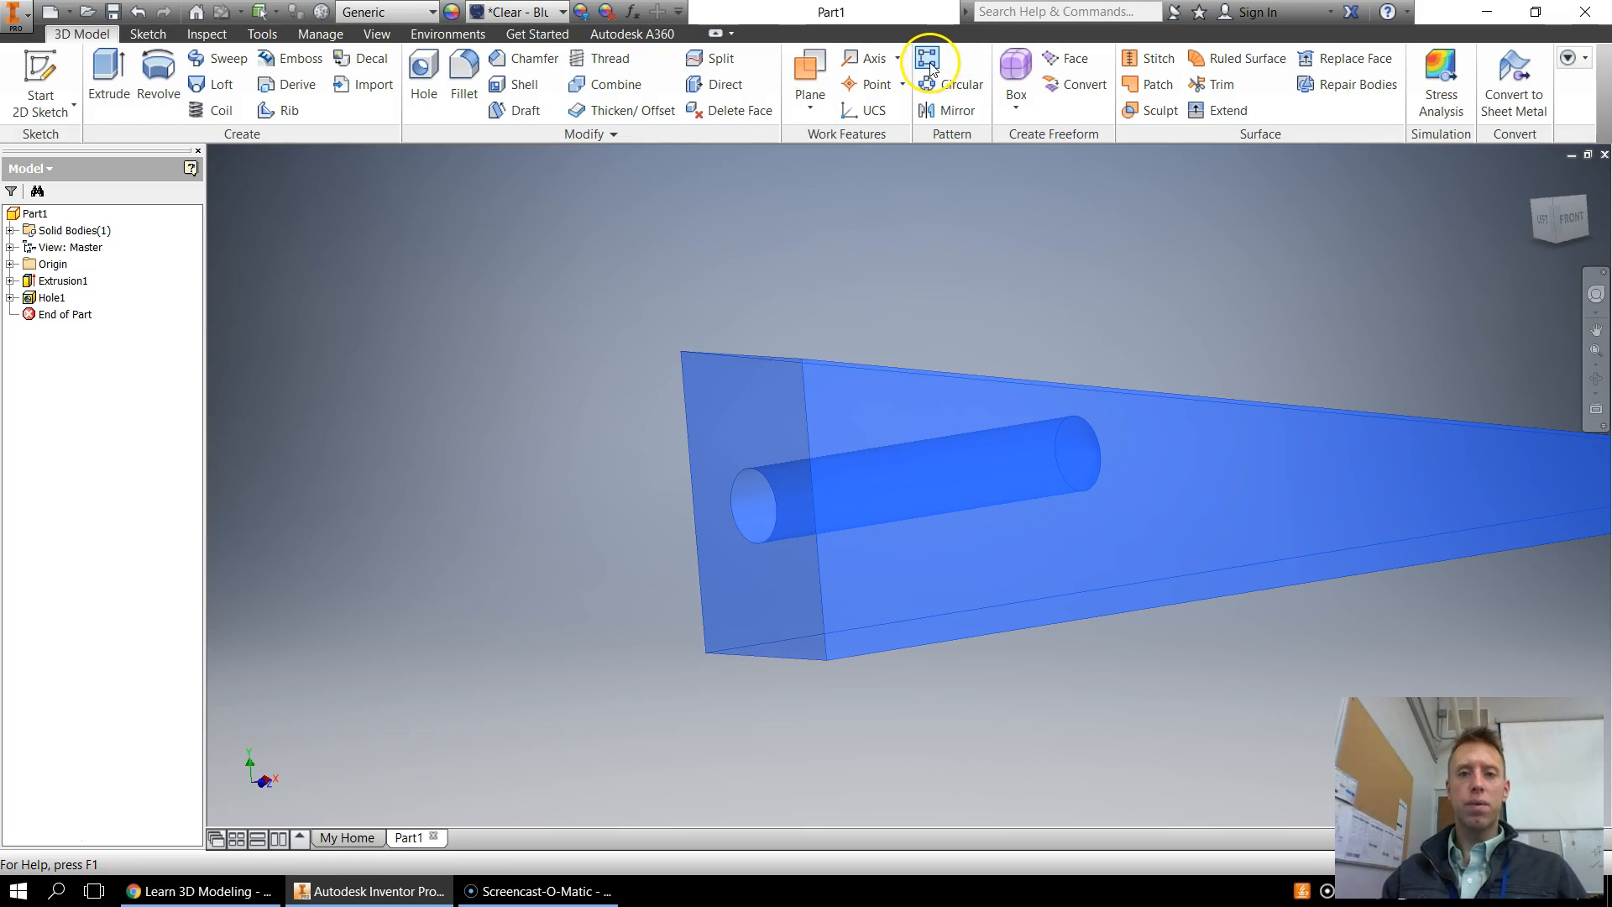